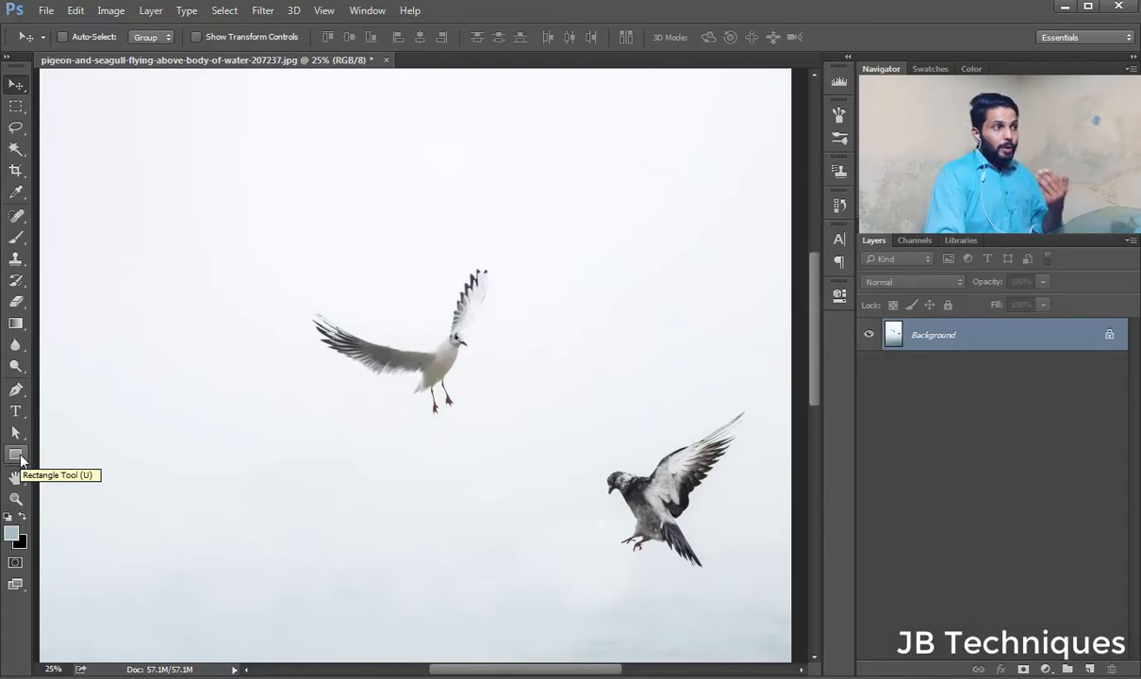
- Choose the Polygon tool and set its number of sides to 5
{"action": "left_click", "coordinate": [20, 456]}
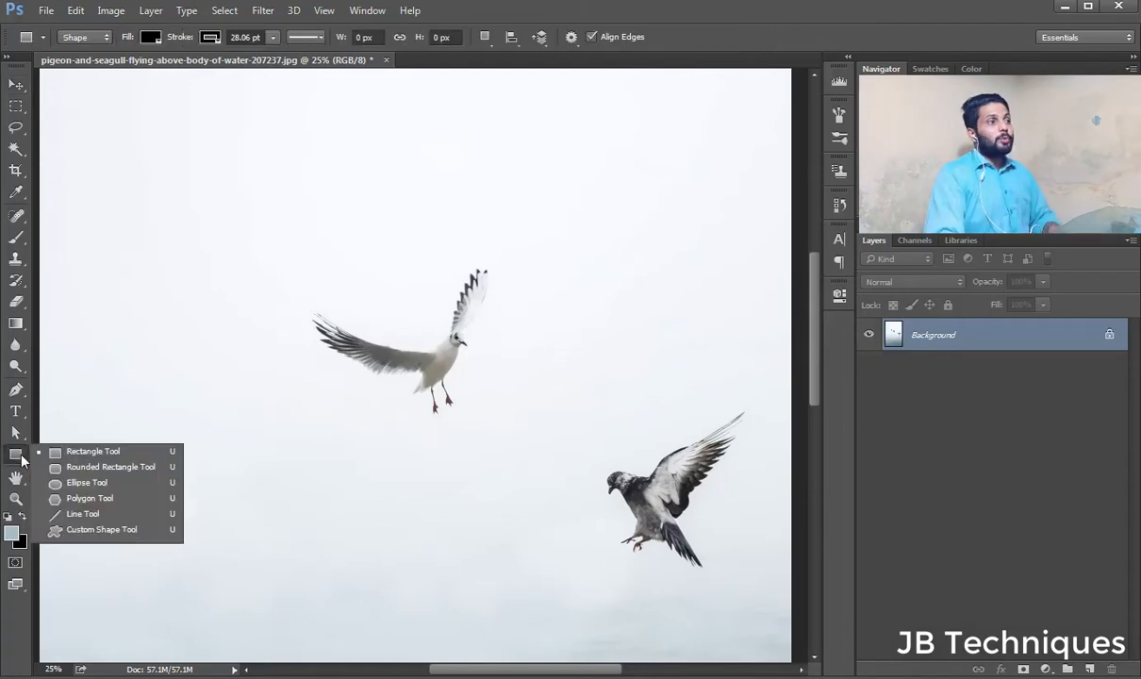
{"action": "left_click", "coordinate": [155, 510]}
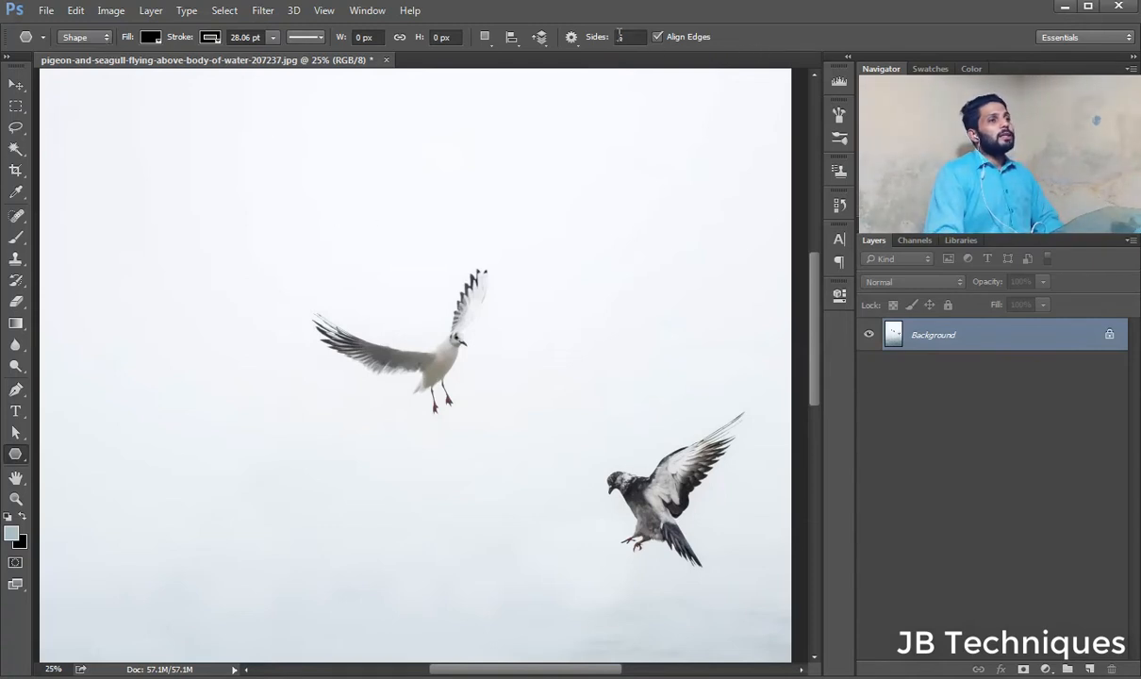
{"action": "mouse_move", "coordinate": [600, 37]}
{"action": "left_mouse_down"}
{"action": "mouse_move", "coordinate": [714, 40]}
{"action": "mouse_move", "coordinate": [572, 42]}
{"action": "mouse_move", "coordinate": [606, 43]}
{"action": "left_mouse_up"}
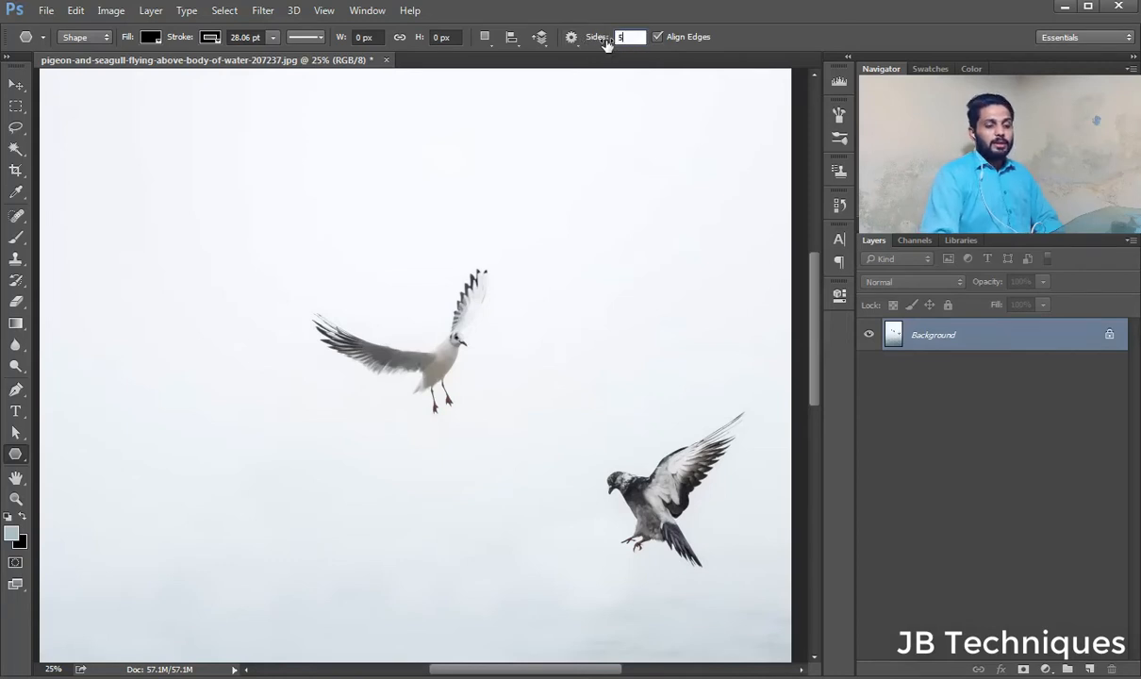
{"action": "key", "text": "Return"}
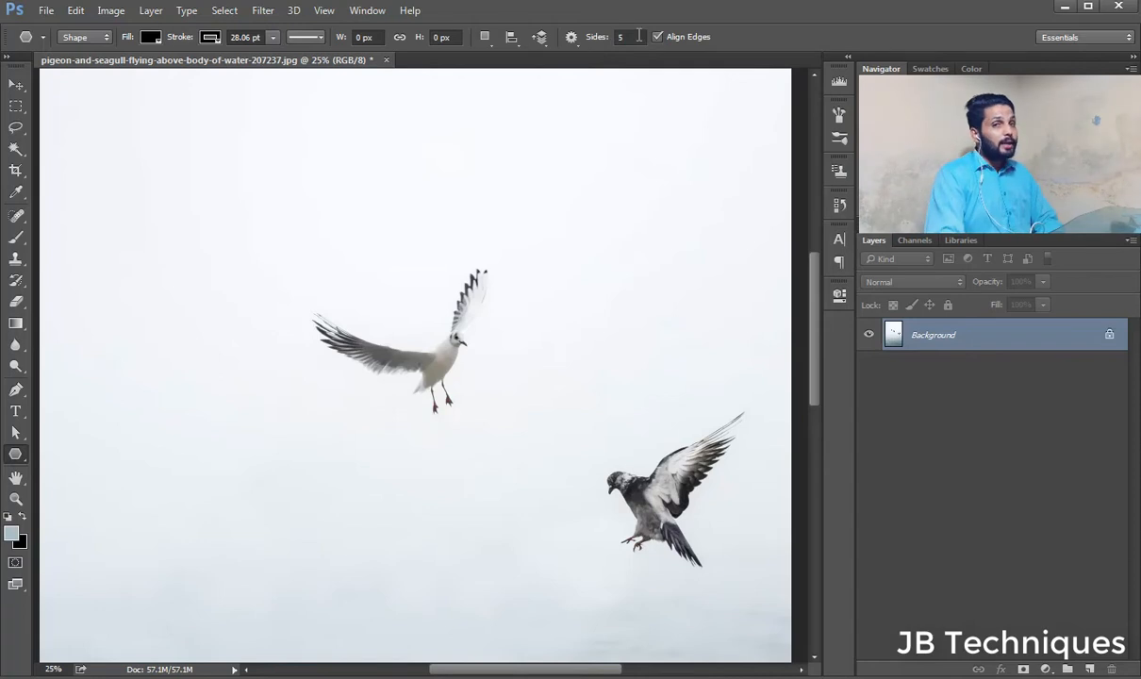
{"action": "left_click", "coordinate": [624, 38]}
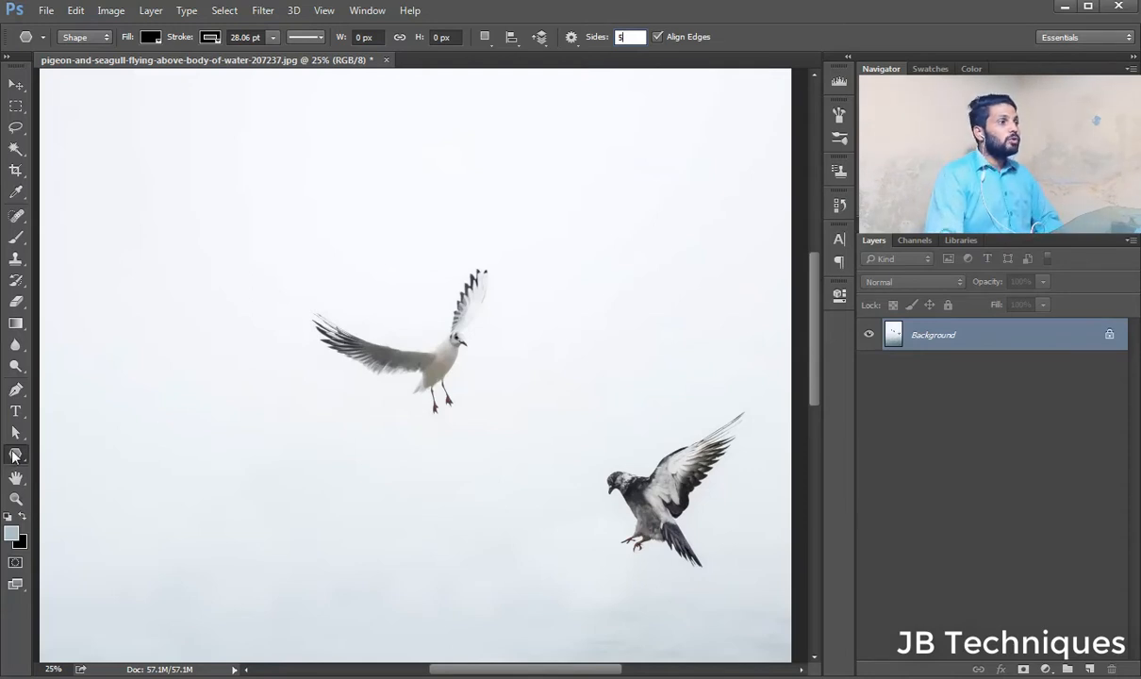
- Set the polygon to 3 sides and draw a triangle about 2106 by 1824 px over the seagull
{"action": "right_click", "coordinate": [15, 456]}
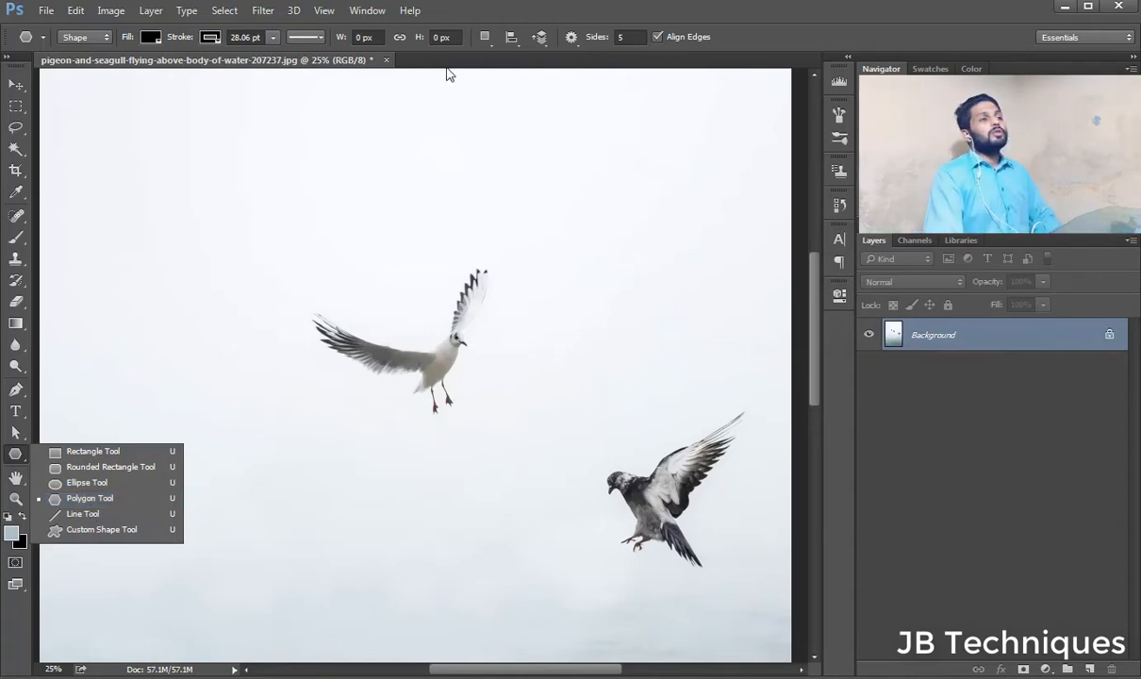
{"action": "left_click", "coordinate": [630, 39]}
{"action": "left_click", "coordinate": [604, 37]}
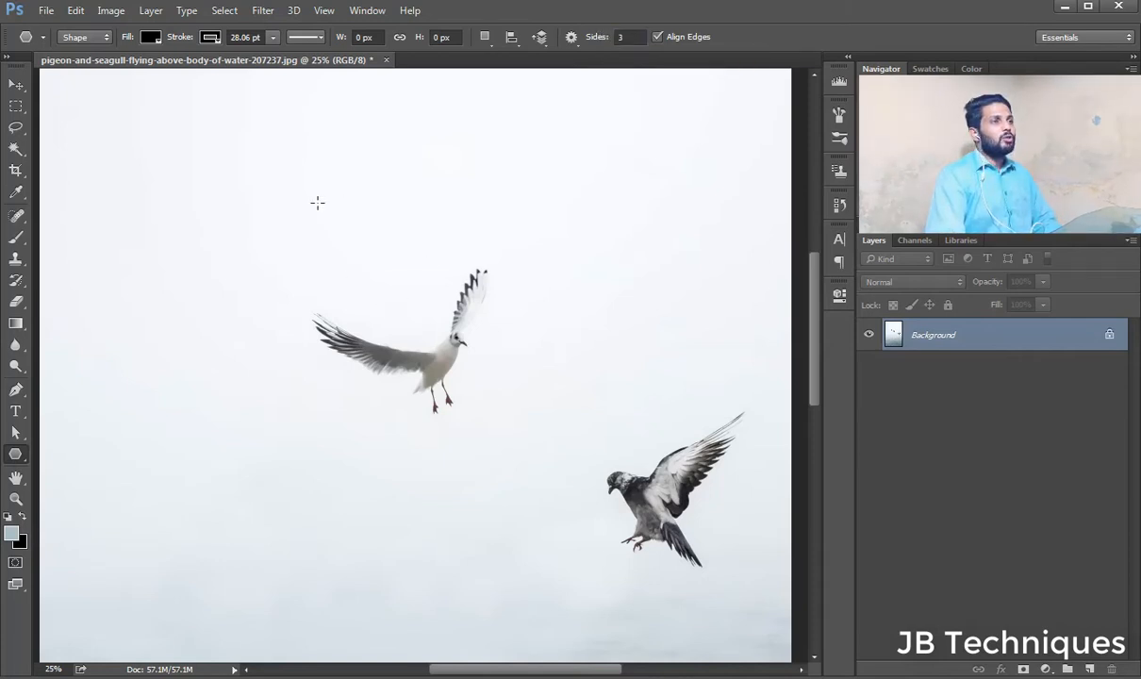
{"action": "left_click_drag", "start_coordinate": [318, 201], "coordinate": [335, 82]}
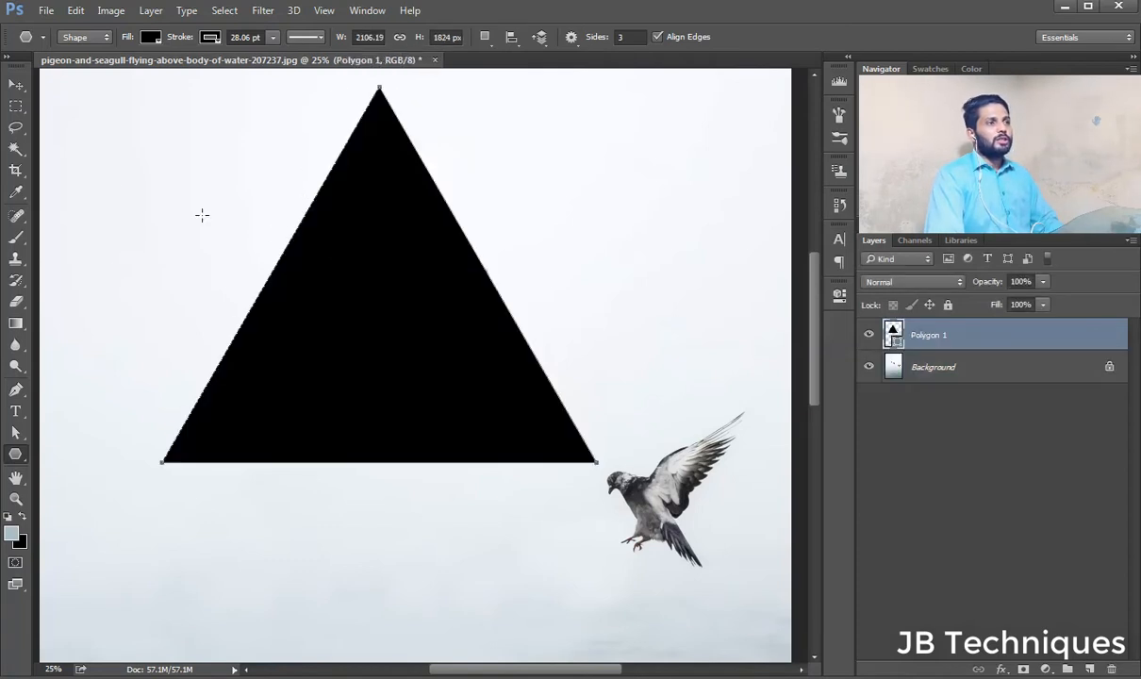
- Move the large black triangle slightly lower on the image and delete it
{"action": "left_click", "coordinate": [17, 86]}
{"action": "left_click_drag", "start_coordinate": [331, 250], "coordinate": [339, 300]}
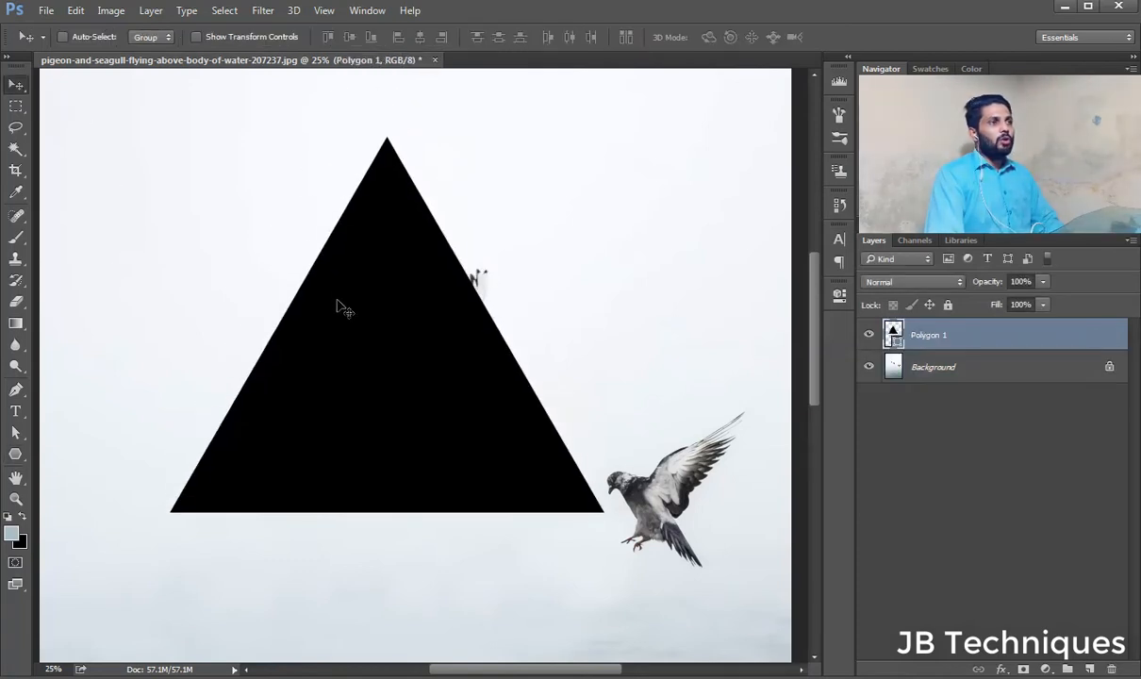
{"action": "key", "text": "Delete"}
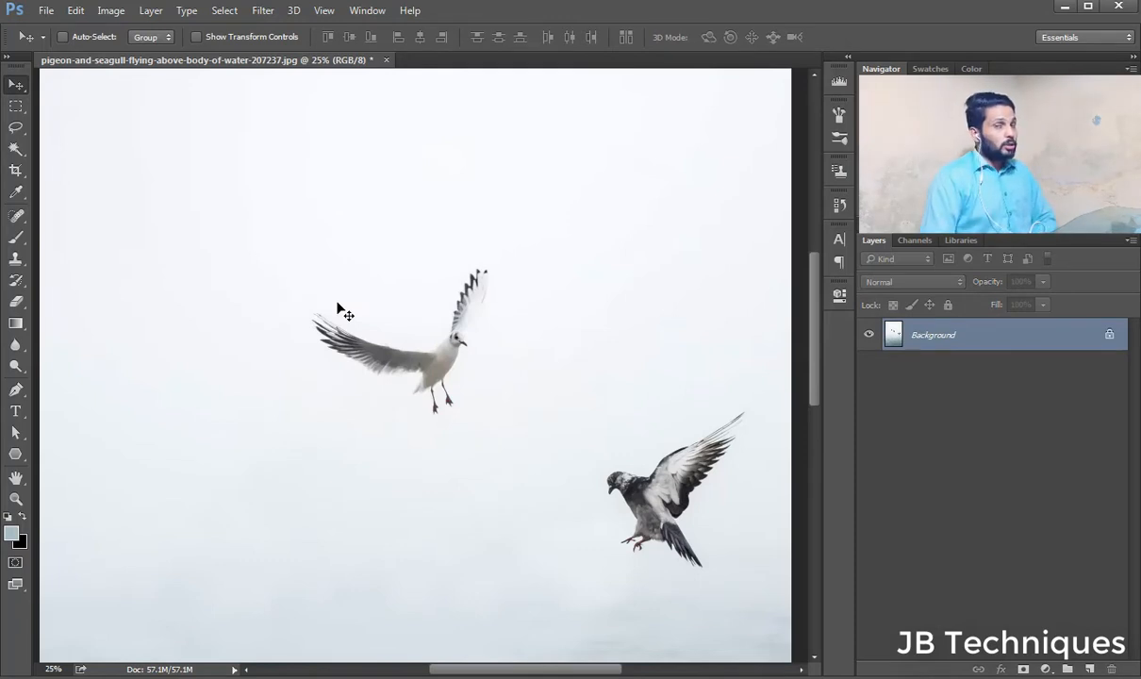
- Draw a small three-sided polygon in Shape mode, about 484 by 423 px, in the empty sky up and left of the seagull
{"action": "left_click", "coordinate": [14, 455]}
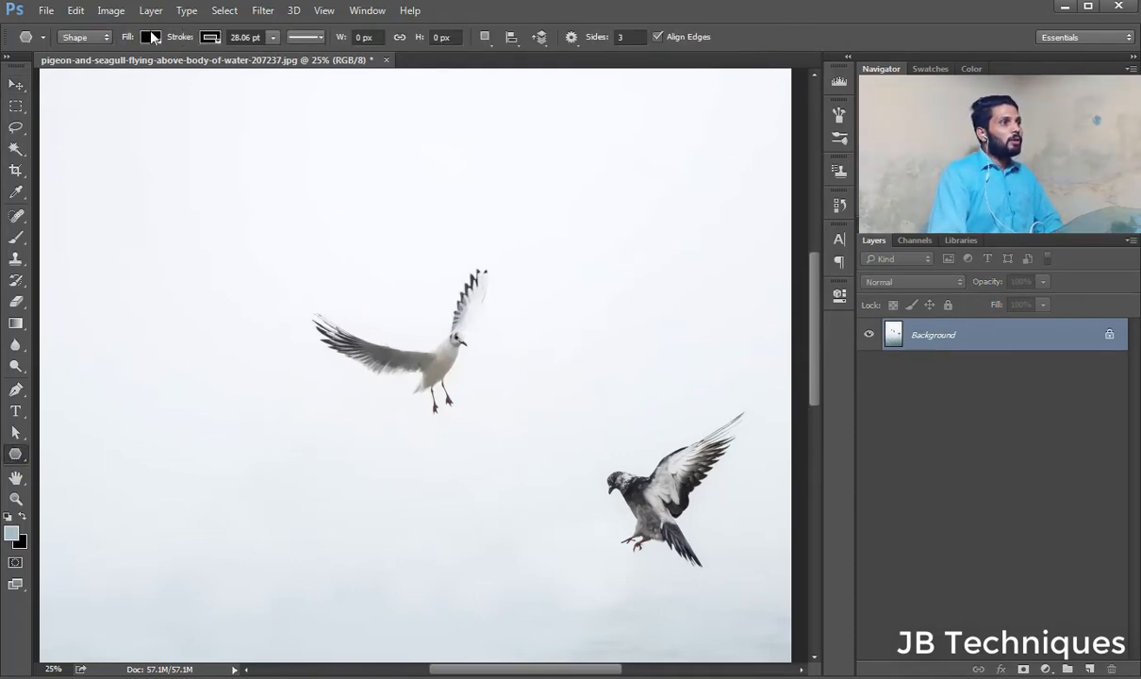
{"action": "left_click", "coordinate": [98, 42]}
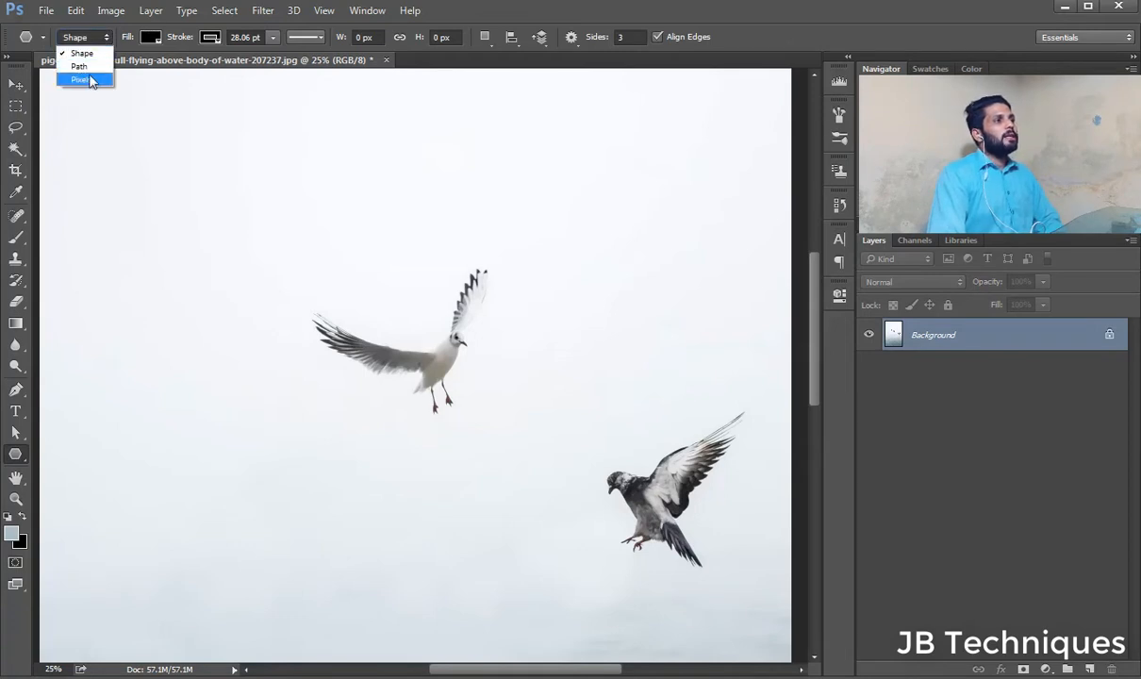
{"action": "left_click", "coordinate": [90, 55]}
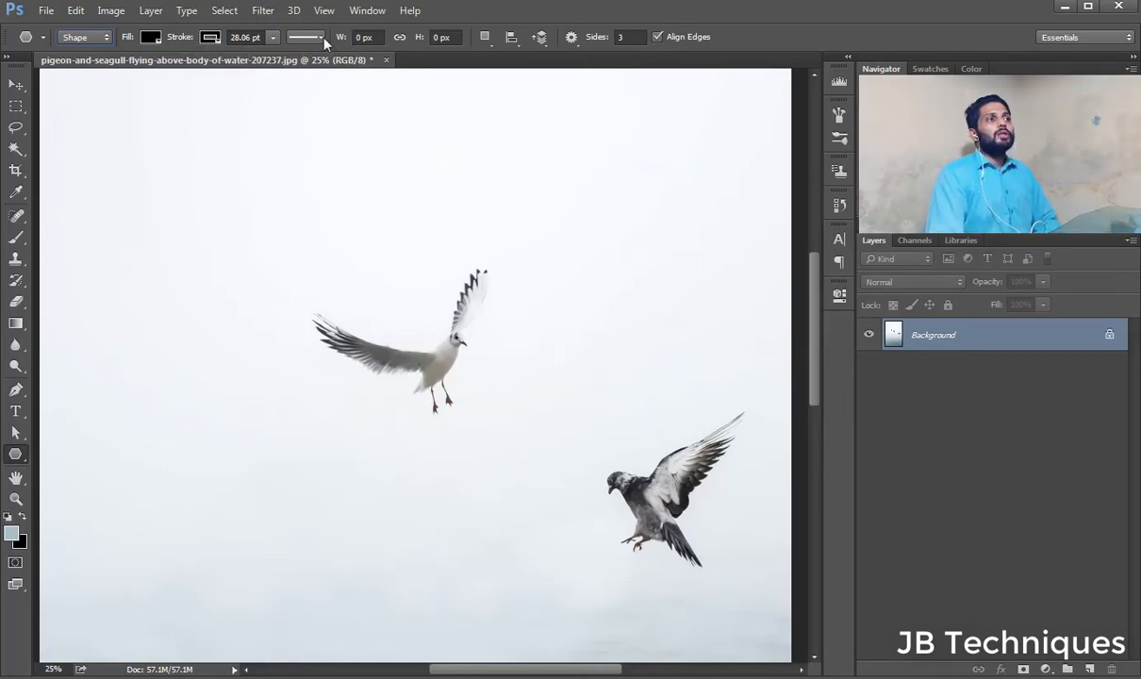
{"action": "left_click", "coordinate": [101, 38]}
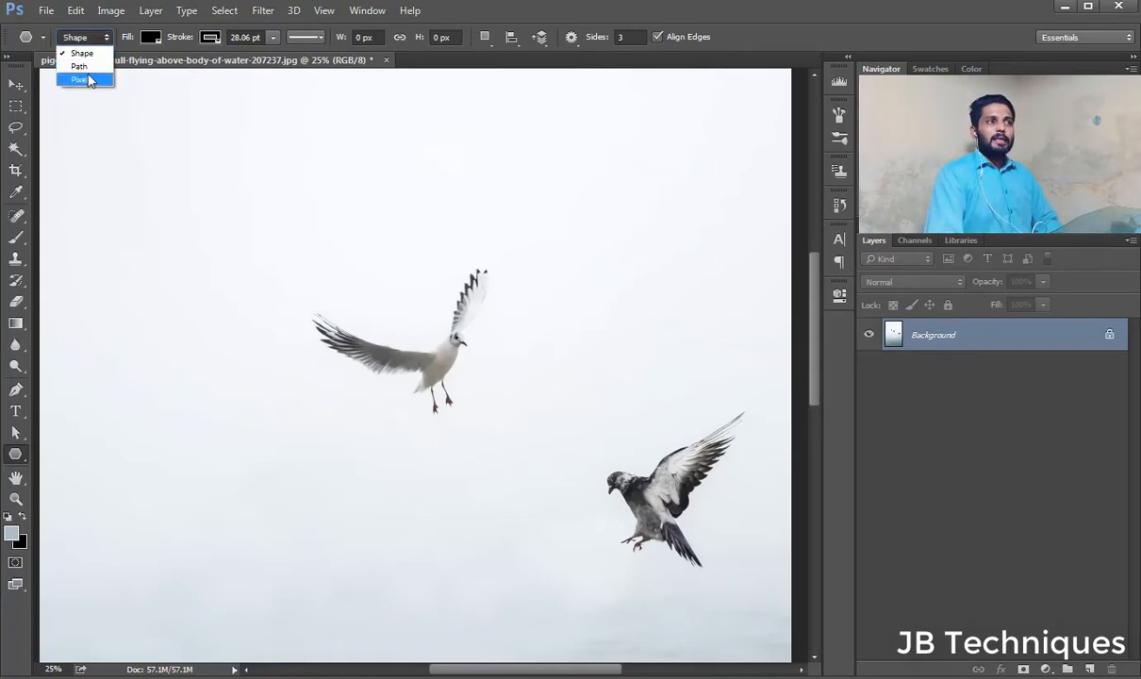
{"action": "left_click", "coordinate": [489, 12]}
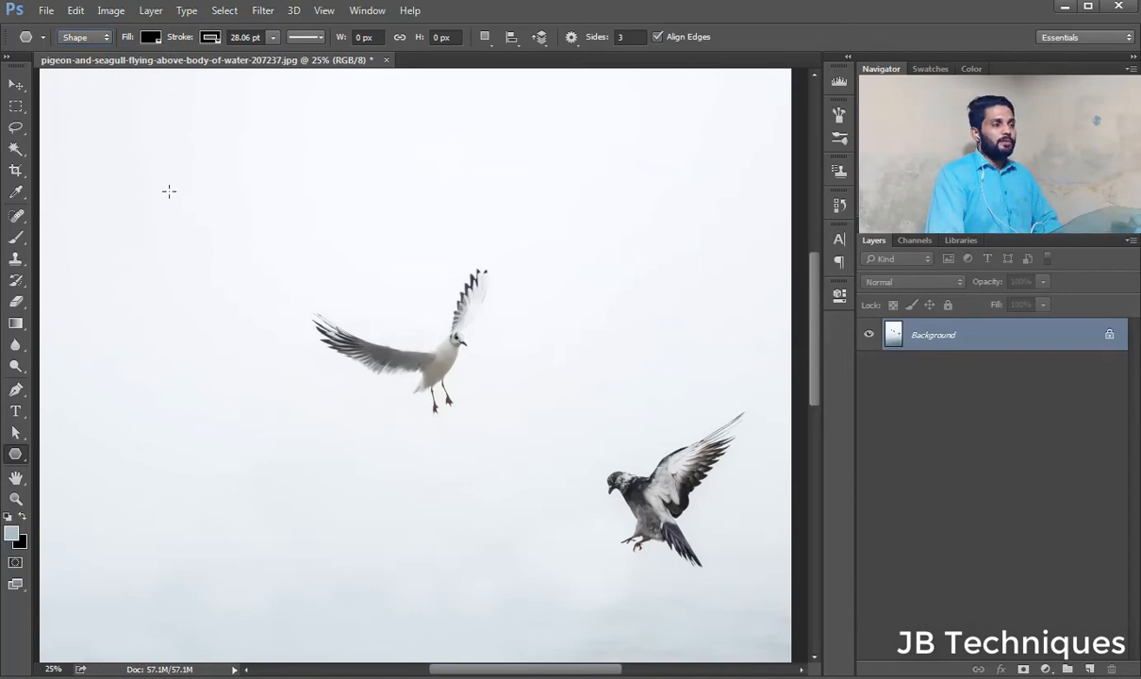
{"action": "left_click_drag", "start_coordinate": [169, 191], "coordinate": [220, 216]}
- Set the small triangle's fill colour to bright pink
{"action": "left_click", "coordinate": [151, 38]}
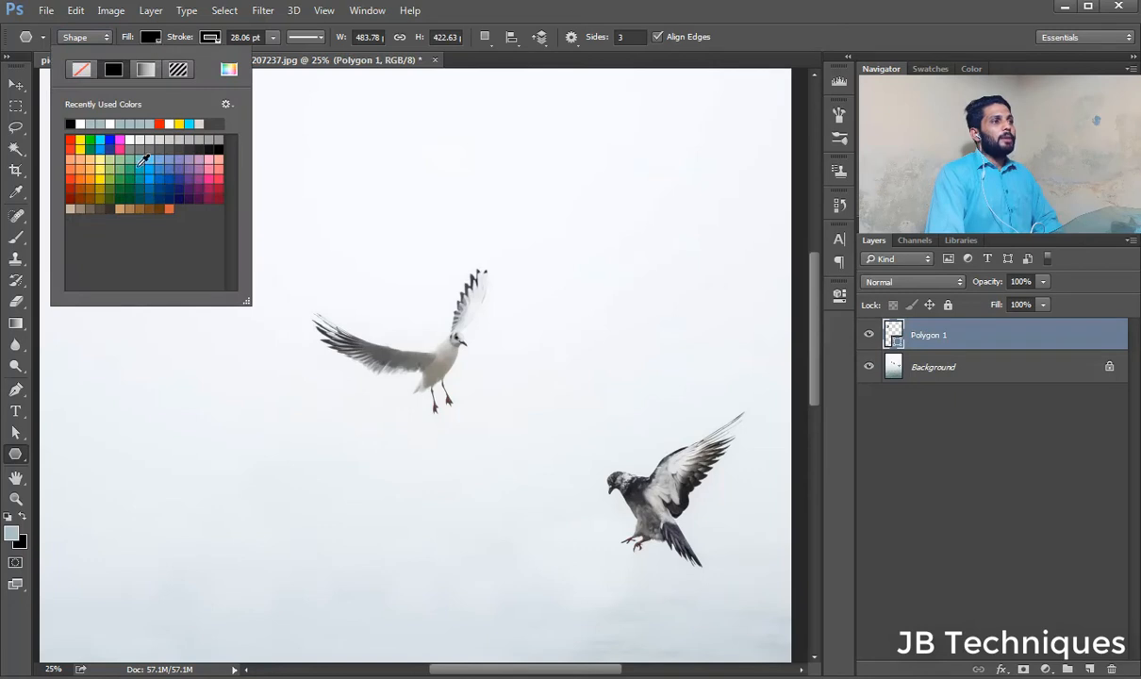
{"action": "left_click", "coordinate": [122, 143]}
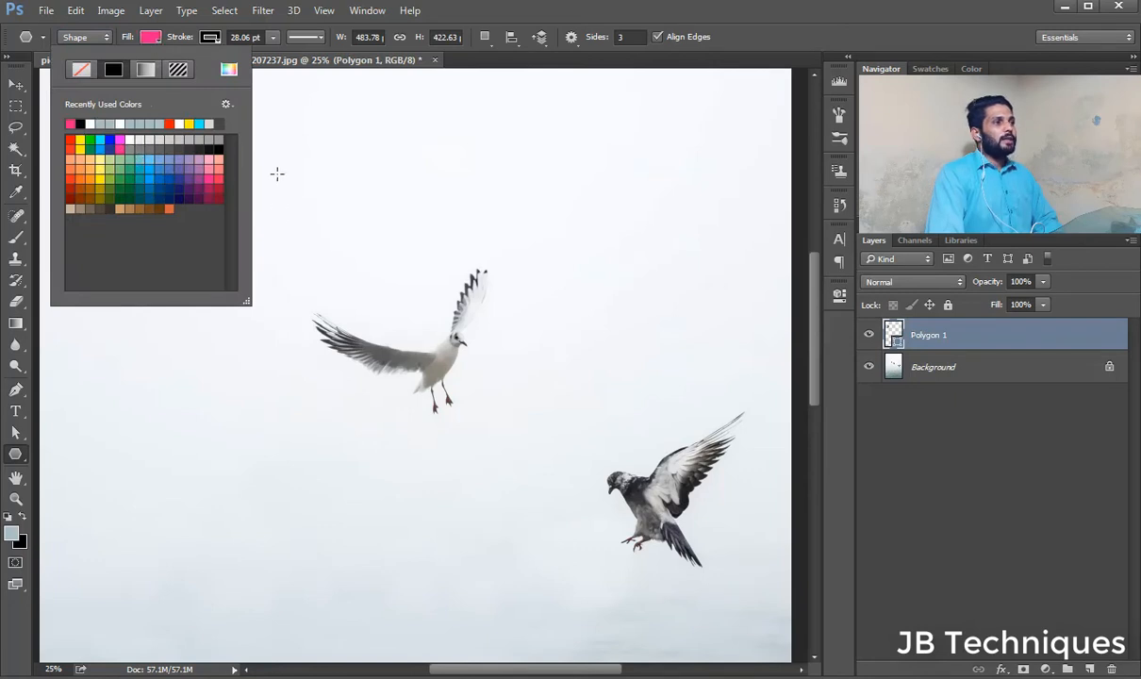
{"action": "left_click", "coordinate": [442, 19]}
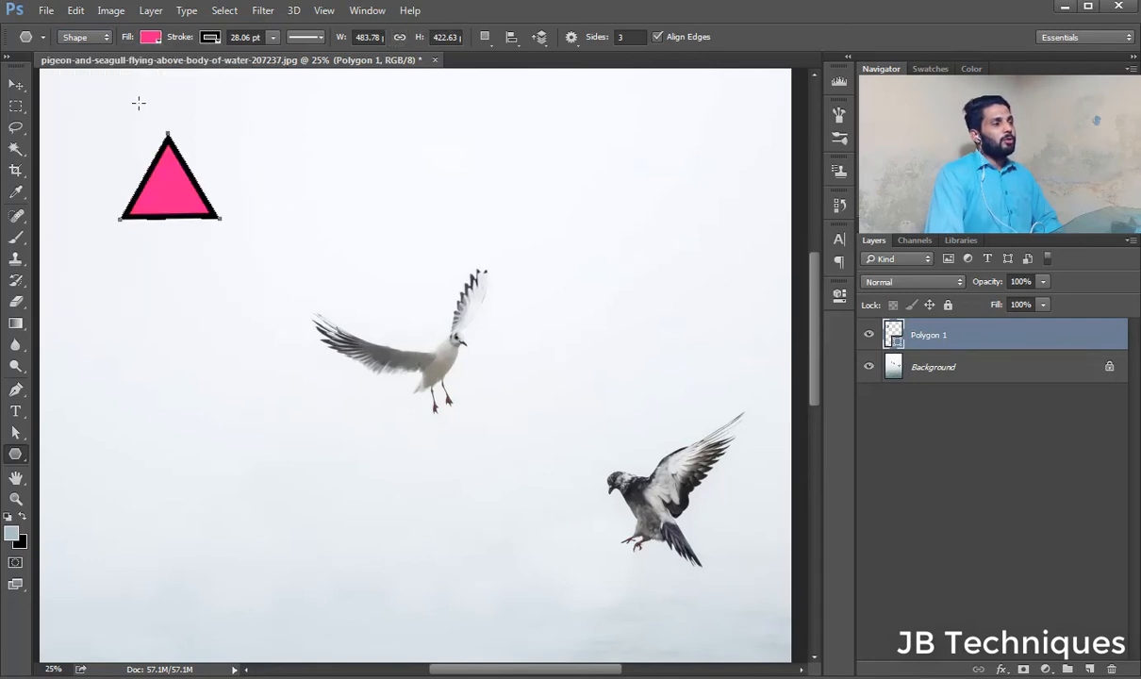
- Enlarge the pink triangle with Free Transform to about 4115 by 3595 px
{"action": "left_click", "coordinate": [16, 84]}
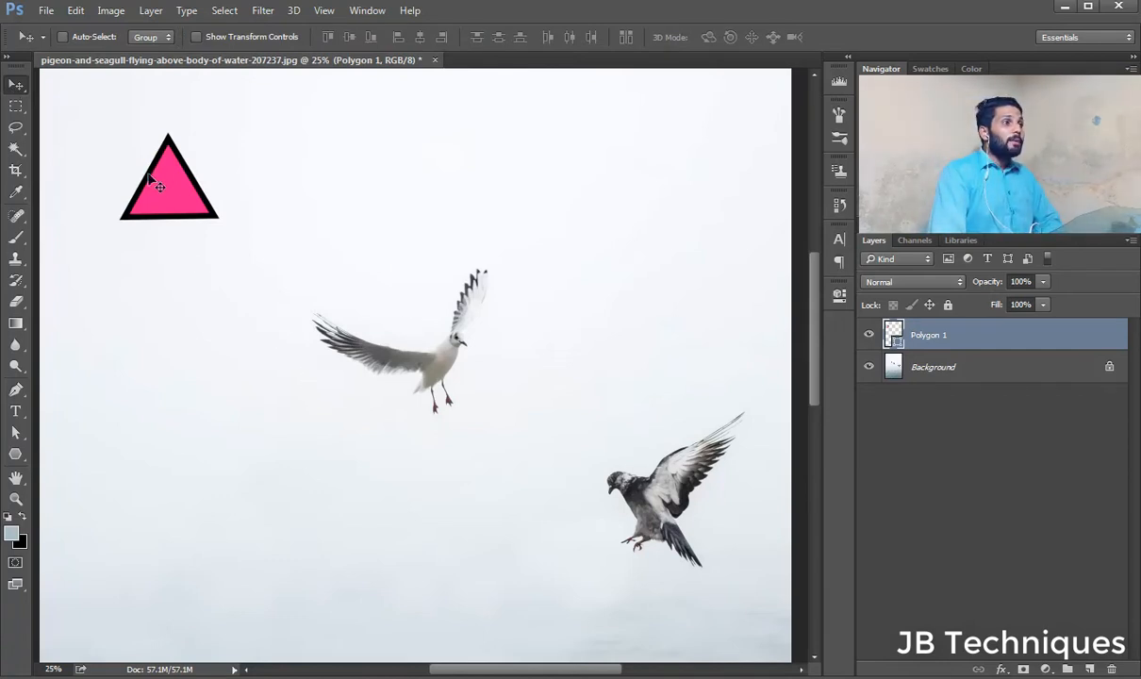
{"action": "left_click", "coordinate": [15, 454]}
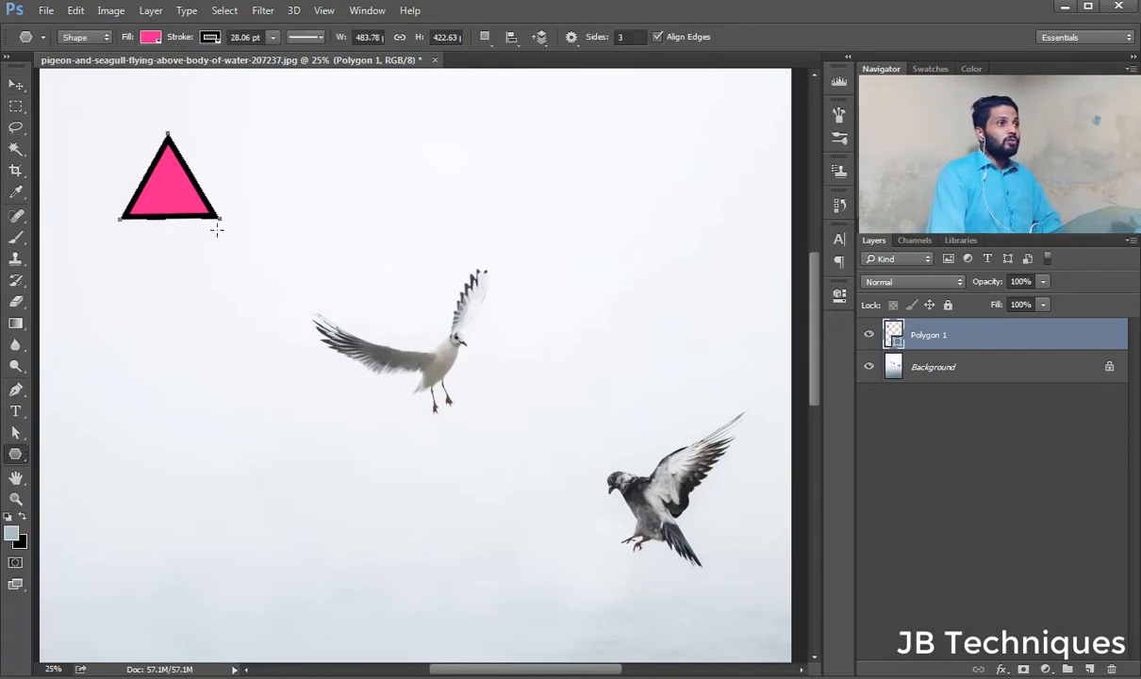
{"action": "key", "text": "ctrl+t"}
{"action": "left_click_drag", "start_coordinate": [219, 220], "coordinate": [450, 672]}
{"action": "key", "text": "Return"}
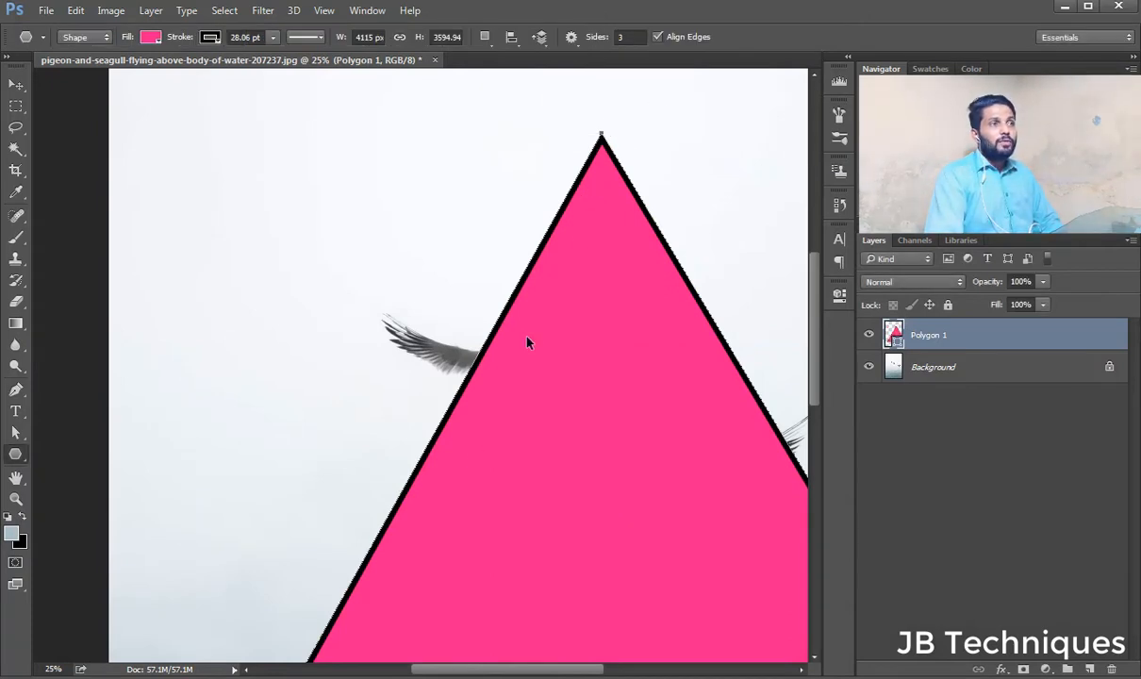
- Scale the pink triangle down to about 1116 by 975 px and place it in the sky up and left of the seagull
{"action": "key", "text": "ctrl+t"}
{"action": "left_click_drag", "start_coordinate": [191, 135], "coordinate": [699, 529]}
{"action": "left_click_drag", "start_coordinate": [784, 634], "coordinate": [241, 244]}
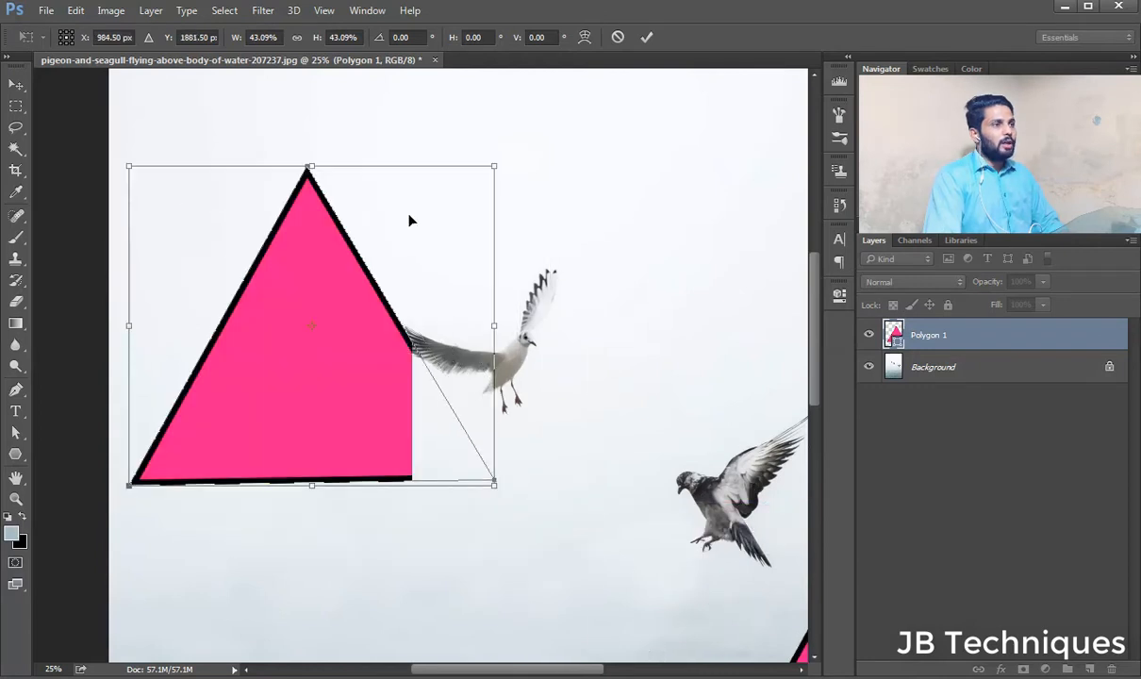
{"action": "left_click_drag", "start_coordinate": [494, 167], "coordinate": [408, 243]}
{"action": "left_click_drag", "start_coordinate": [330, 371], "coordinate": [330, 224]}
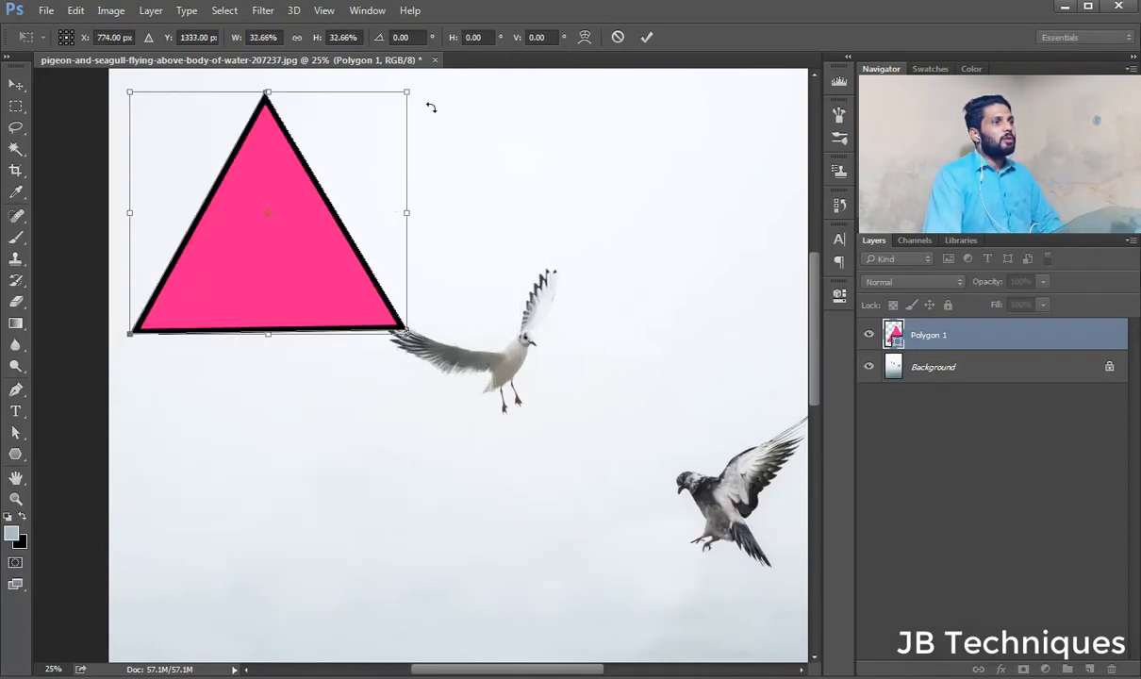
{"action": "left_click_drag", "start_coordinate": [406, 92], "coordinate": [363, 134]}
{"action": "left_click_drag", "start_coordinate": [259, 247], "coordinate": [264, 213]}
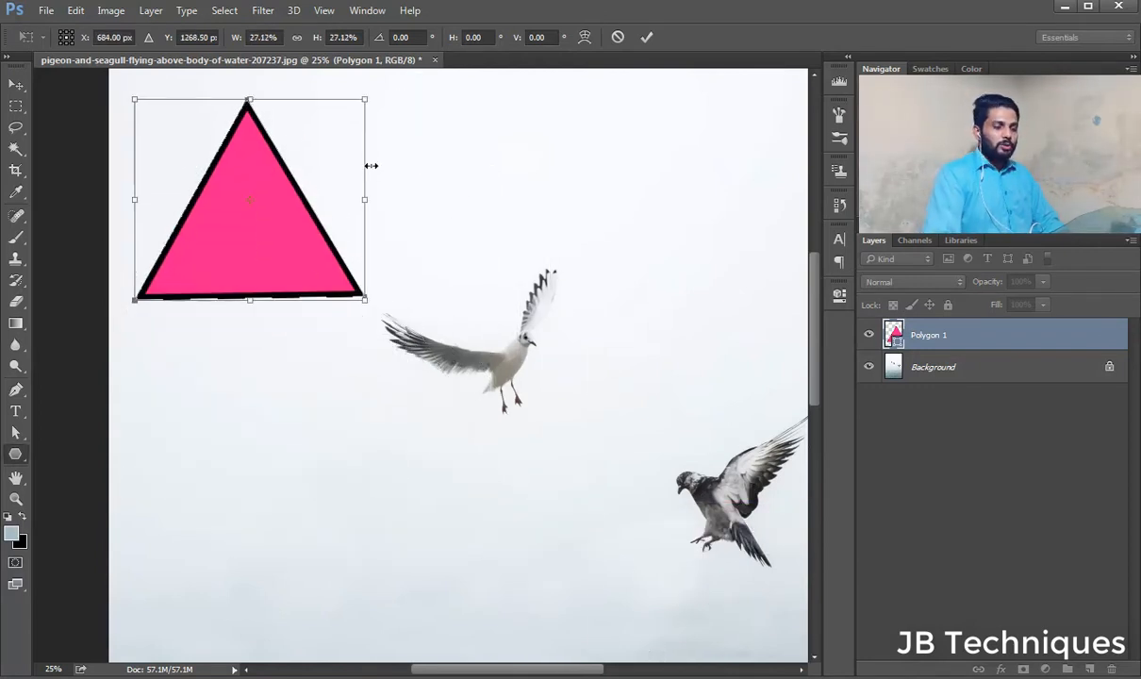
{"action": "key", "text": "Return"}
- Move the pink triangle right and slightly up, so it sits just above the seagull's left wing
{"action": "left_click_drag", "start_coordinate": [381, 229], "coordinate": [311, 299]}
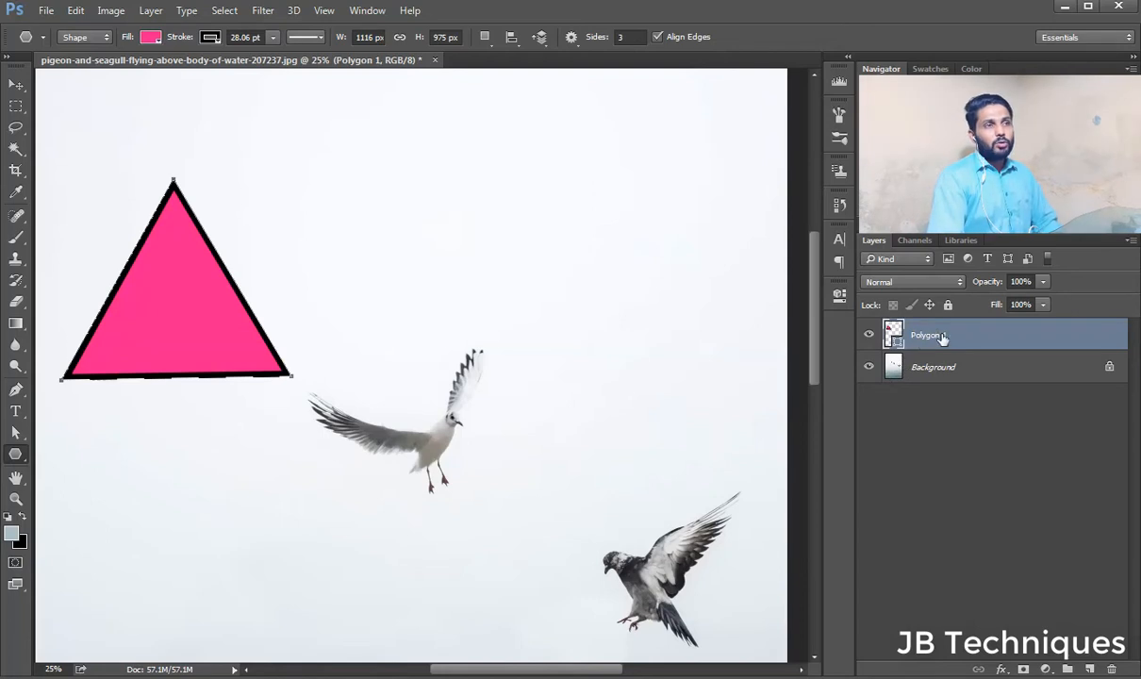
{"action": "left_click", "coordinate": [15, 84]}
{"action": "left_click_drag", "start_coordinate": [240, 230], "coordinate": [331, 247]}
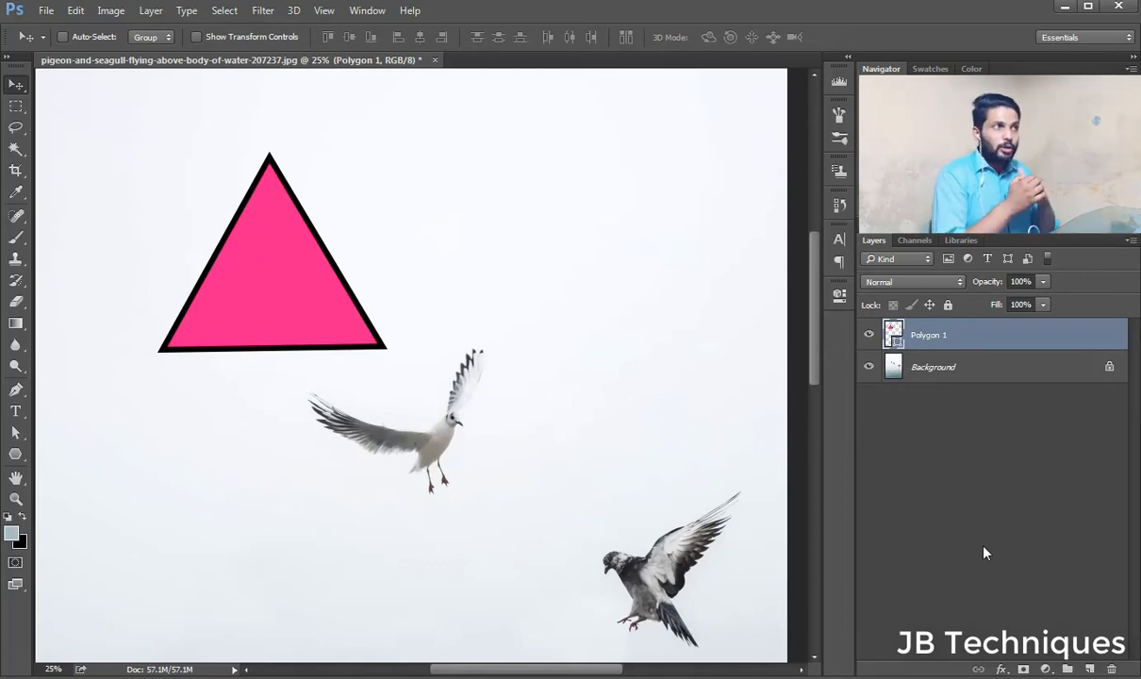
- Set the Polygon tool to 8 sides and draw an octagon about 1216 px wide to the right of the triangle
{"action": "left_click", "coordinate": [15, 454]}
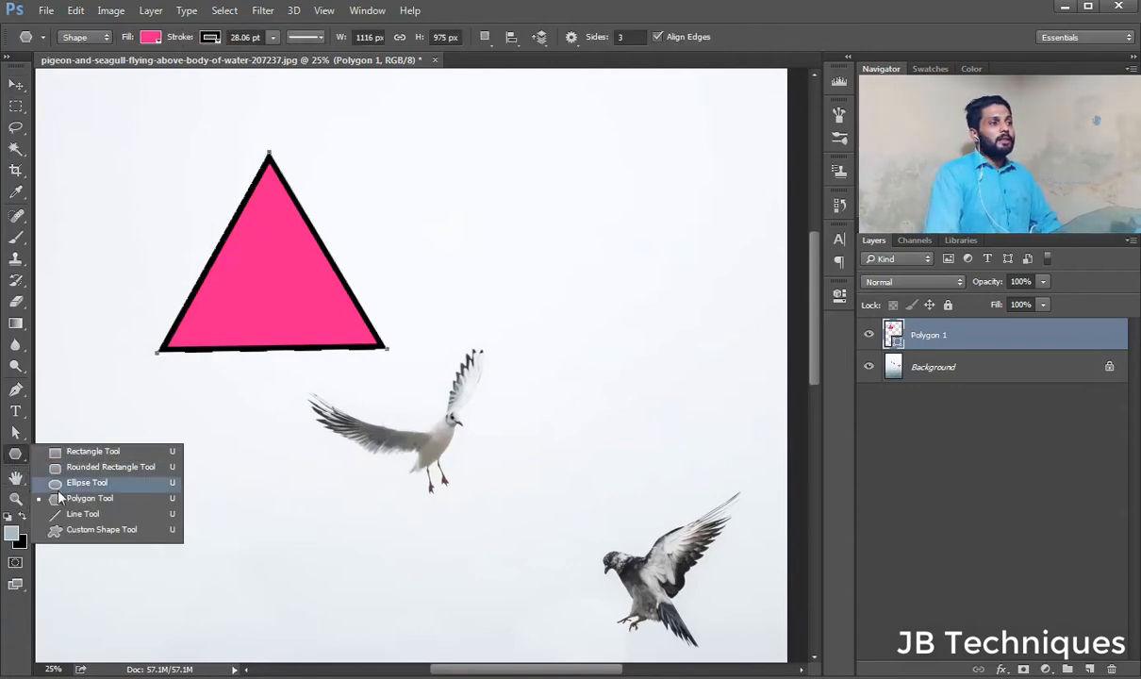
{"action": "left_click", "coordinate": [65, 499]}
{"action": "left_click", "coordinate": [620, 36]}
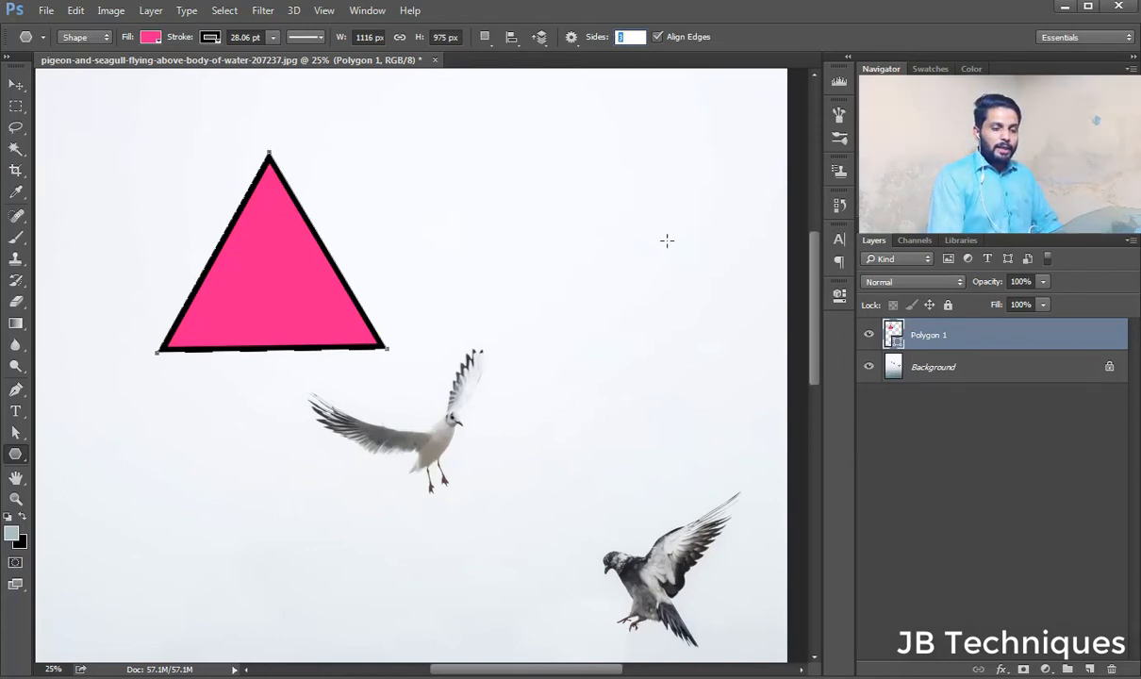
{"action": "type", "text": "8"}
{"action": "left_click_drag", "start_coordinate": [496, 212], "coordinate": [623, 227]}
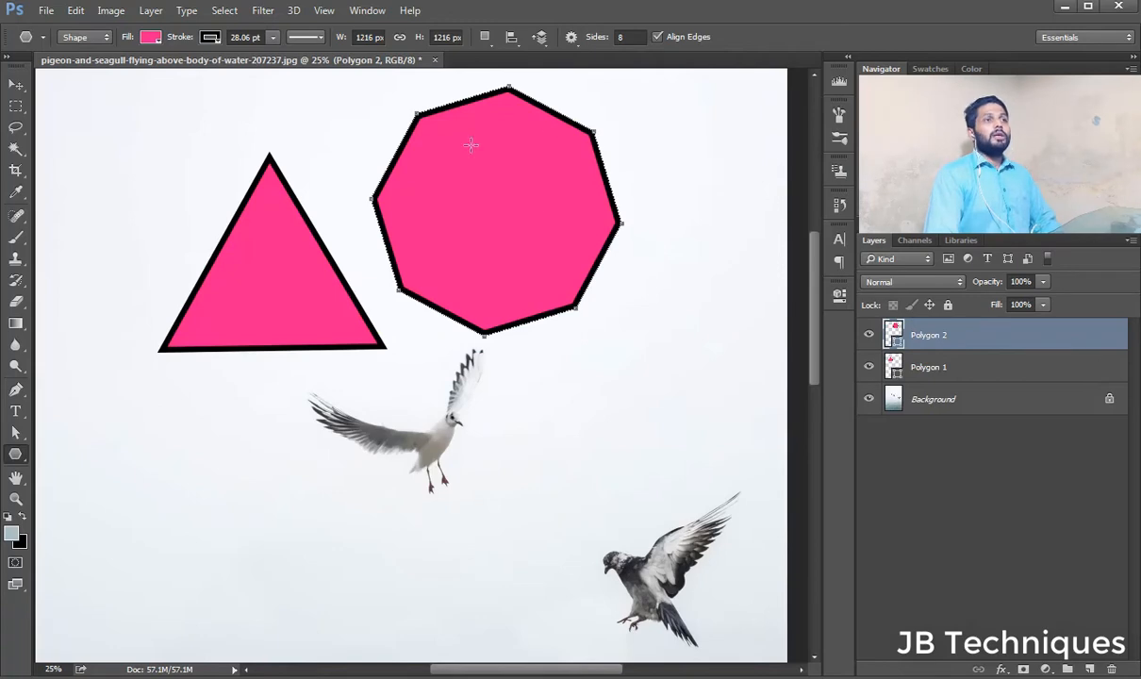
- Set the octagon's fill colour to light pink and deselect its layer
{"action": "left_click", "coordinate": [150, 38]}
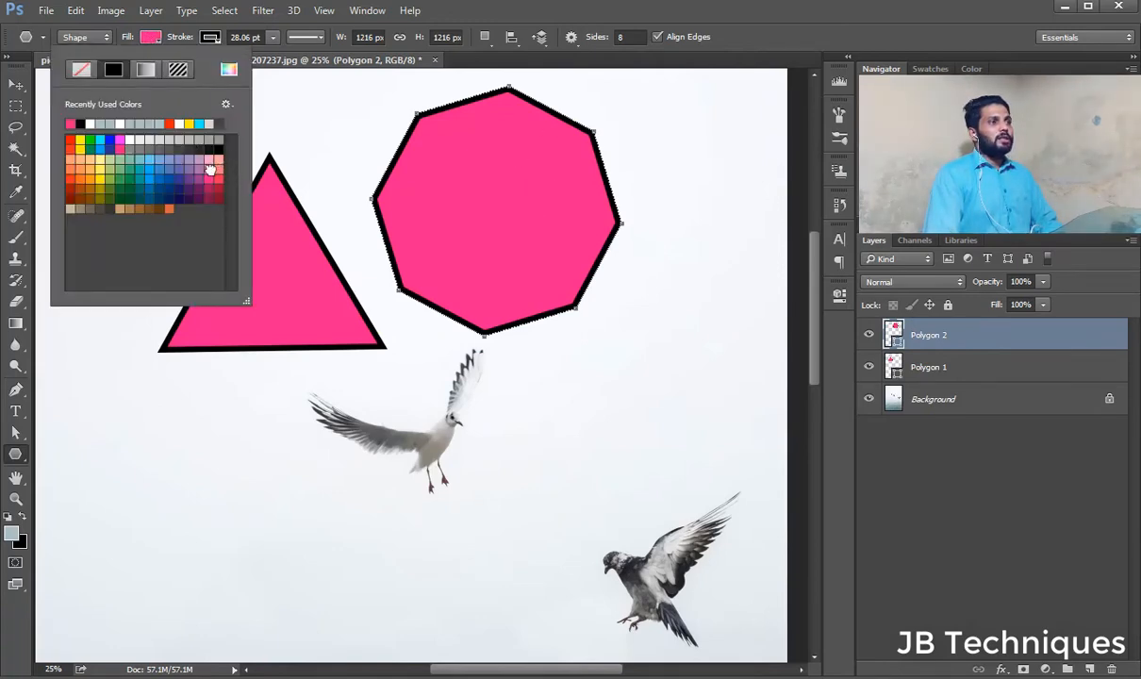
{"action": "left_click", "coordinate": [217, 159]}
{"action": "left_click", "coordinate": [961, 566]}
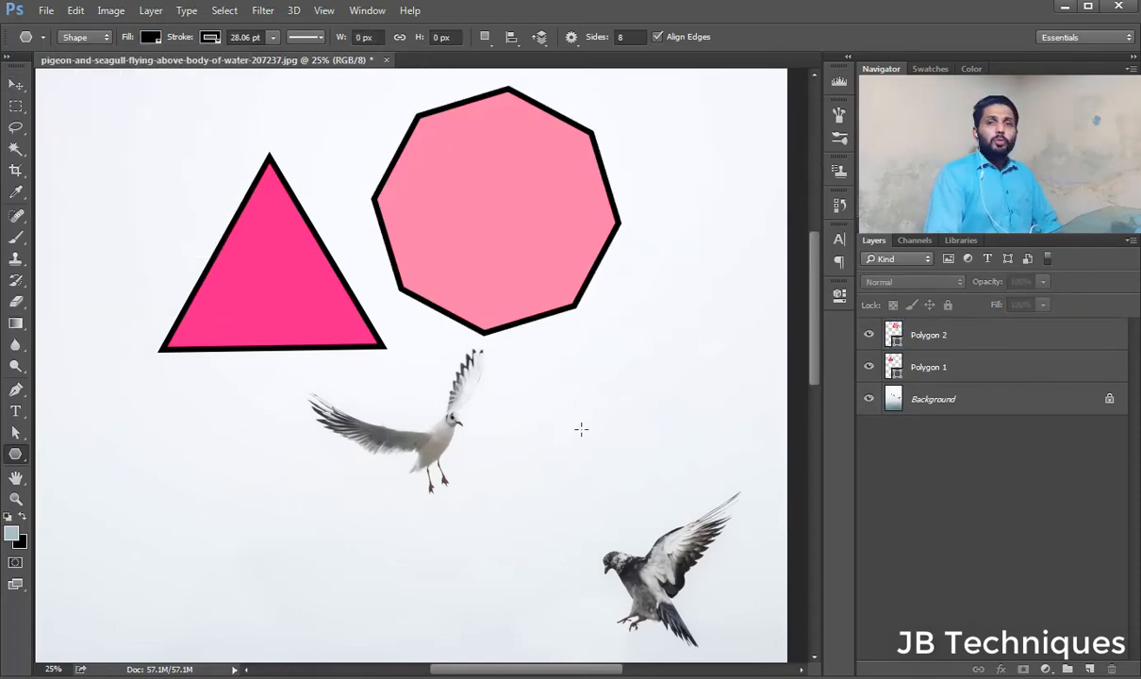
- Outline a closed triangular selection below the seagull's left wing with the Polygonal Lasso tool
{"action": "right_click", "coordinate": [15, 127]}
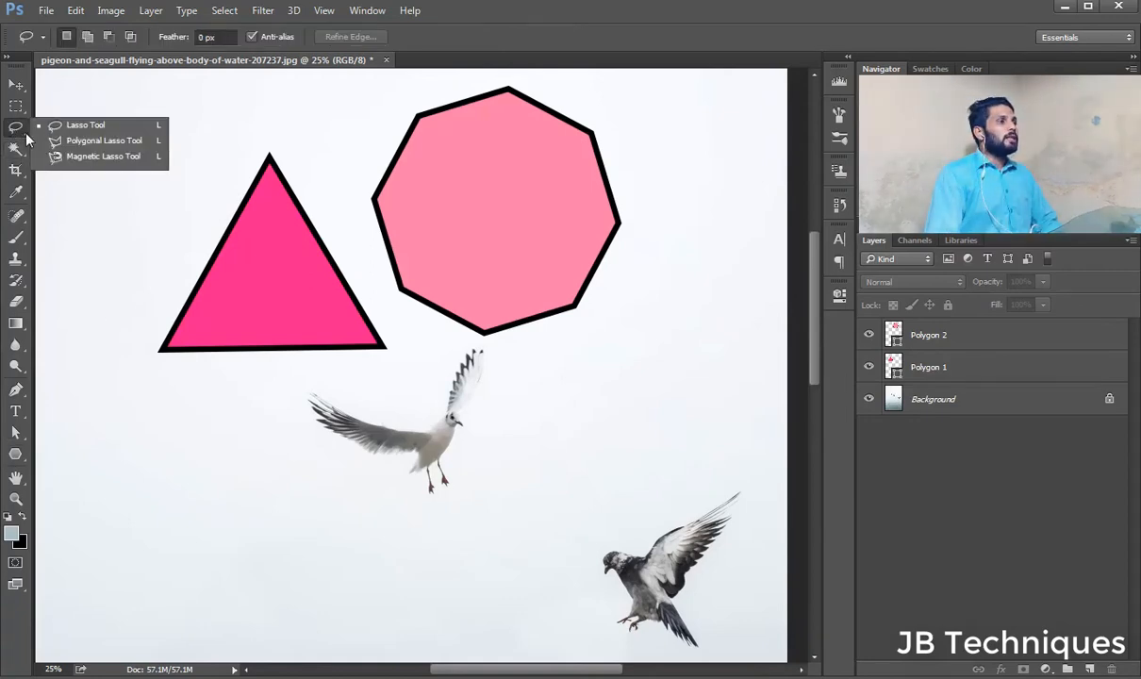
{"action": "left_click", "coordinate": [104, 132]}
{"action": "left_click", "coordinate": [315, 424]}
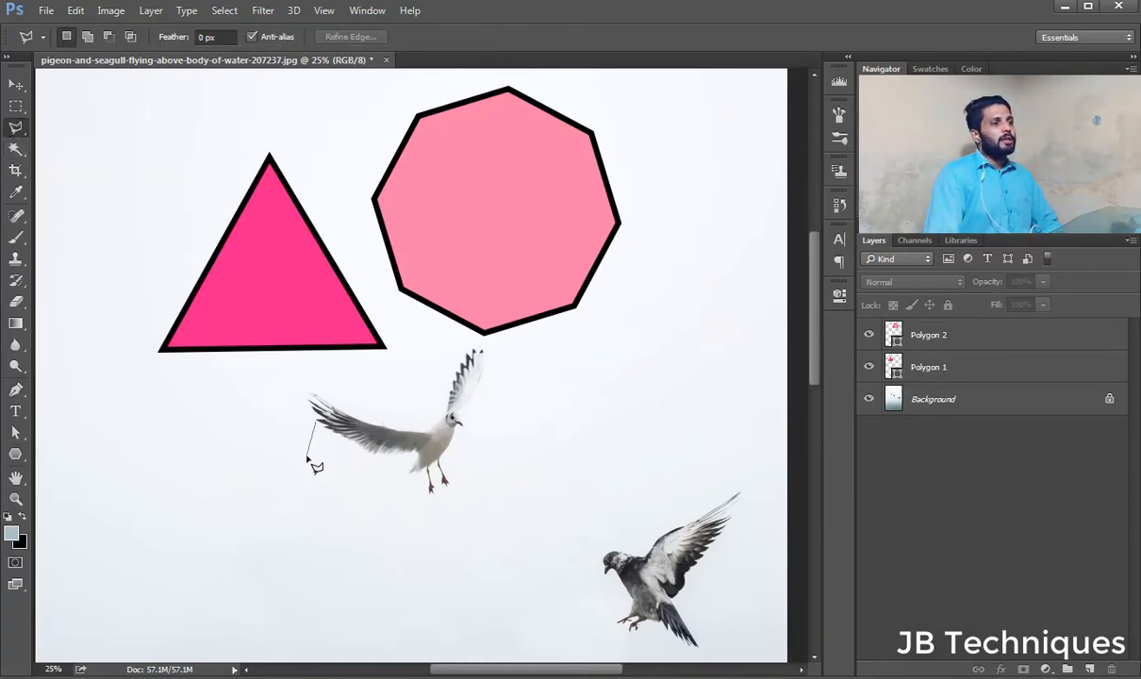
{"action": "left_click", "coordinate": [220, 569]}
{"action": "left_click", "coordinate": [425, 569]}
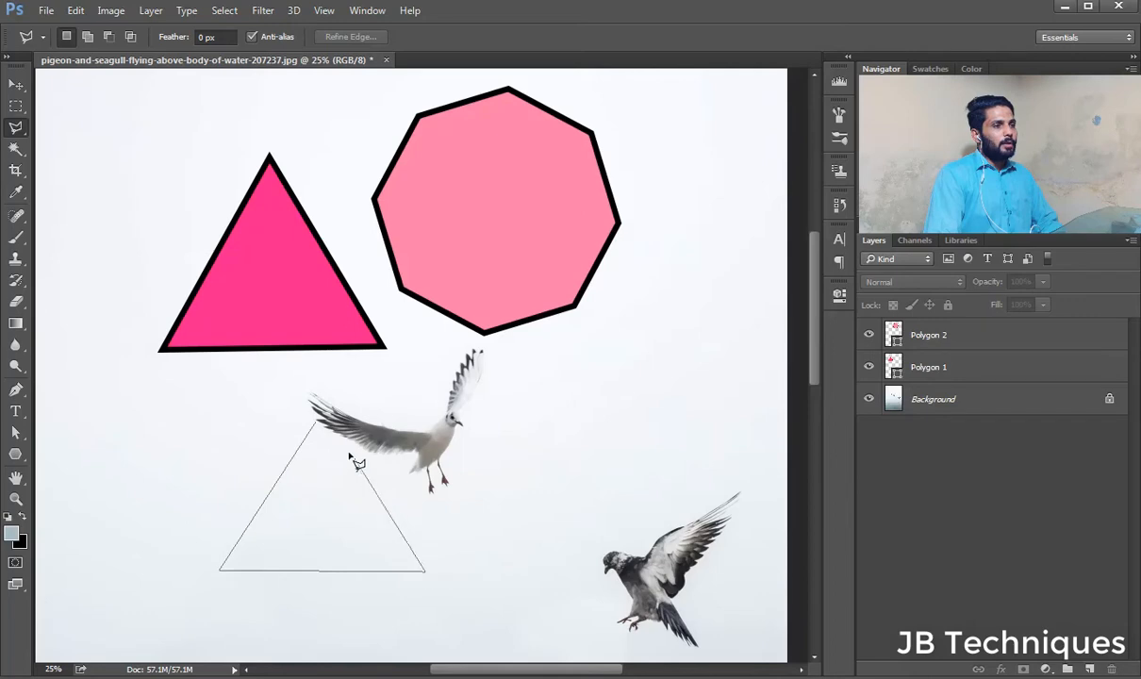
{"action": "left_click", "coordinate": [316, 426]}
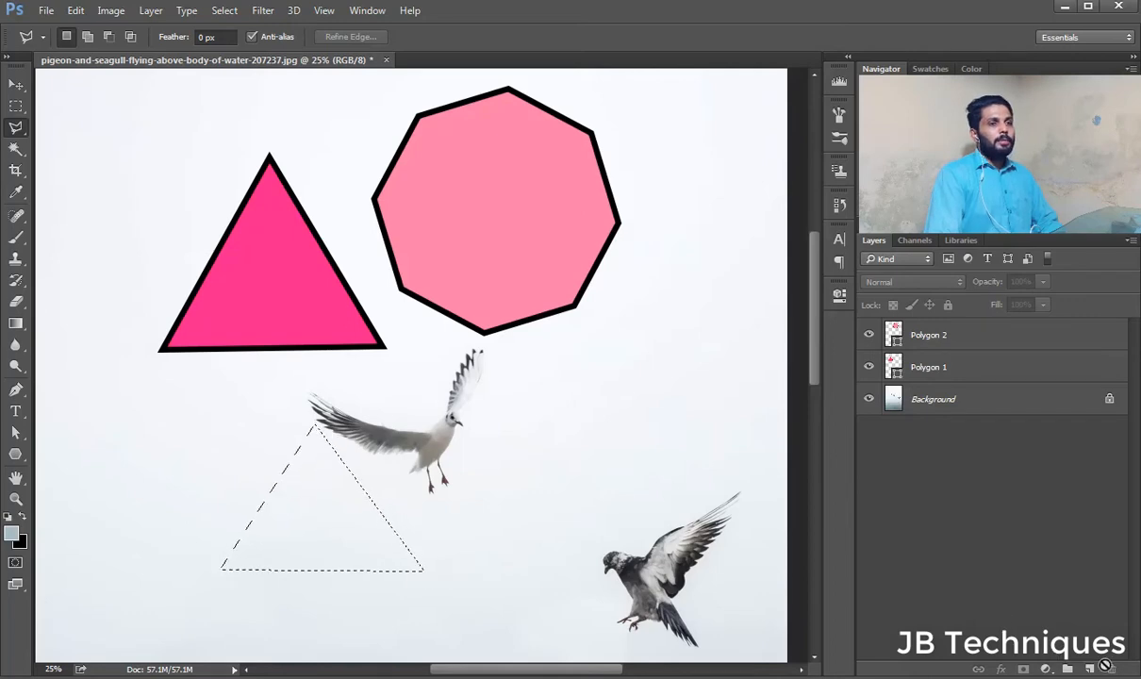
- On a new layer, stroke the triangular selection with a 10 px inside stroke and deselect it
{"action": "key", "text": "ctrl+shift+alt+n"}
{"action": "left_click", "coordinate": [75, 10]}
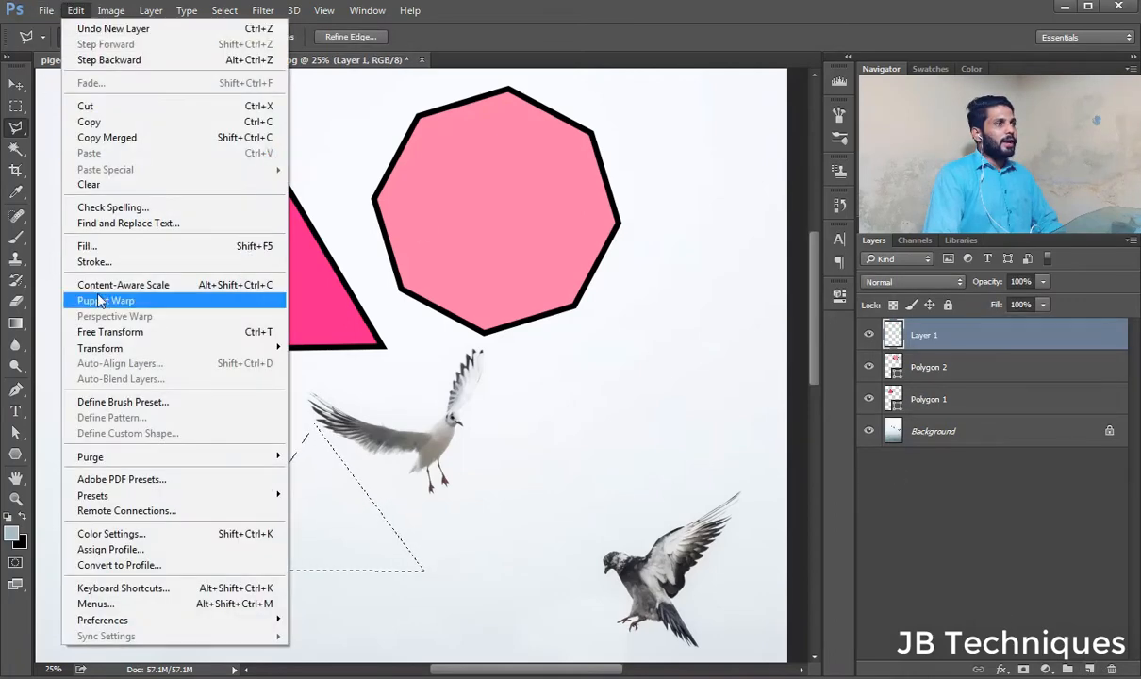
{"action": "left_click", "coordinate": [95, 262]}
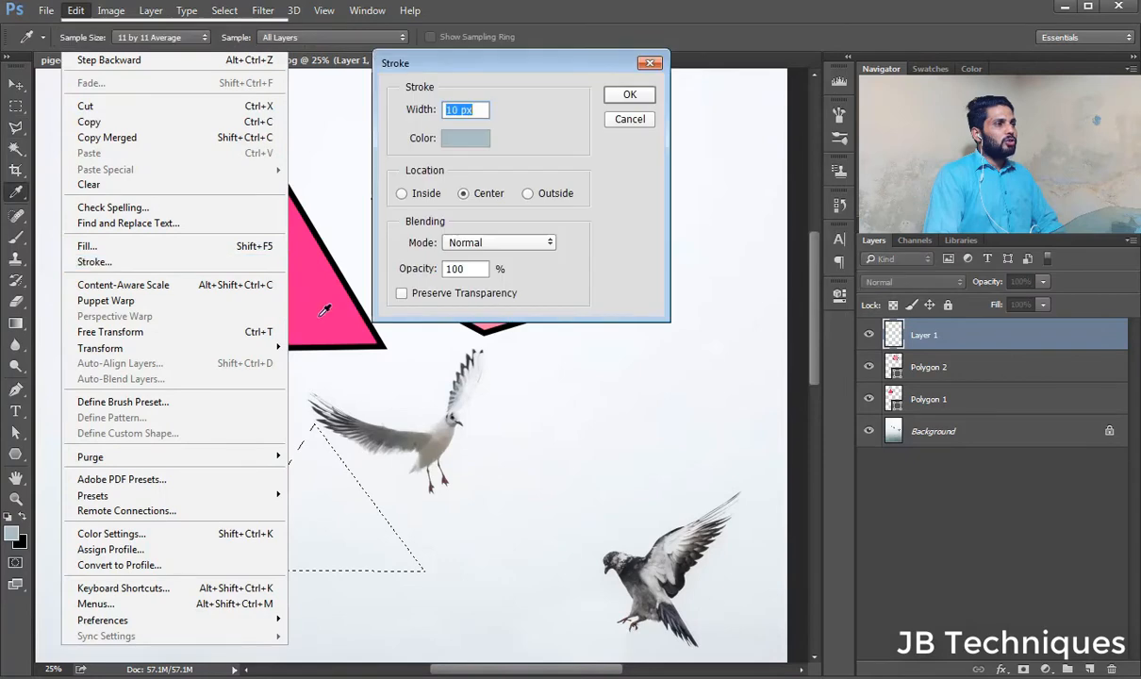
{"action": "left_click", "coordinate": [402, 193]}
{"action": "left_click", "coordinate": [629, 95]}
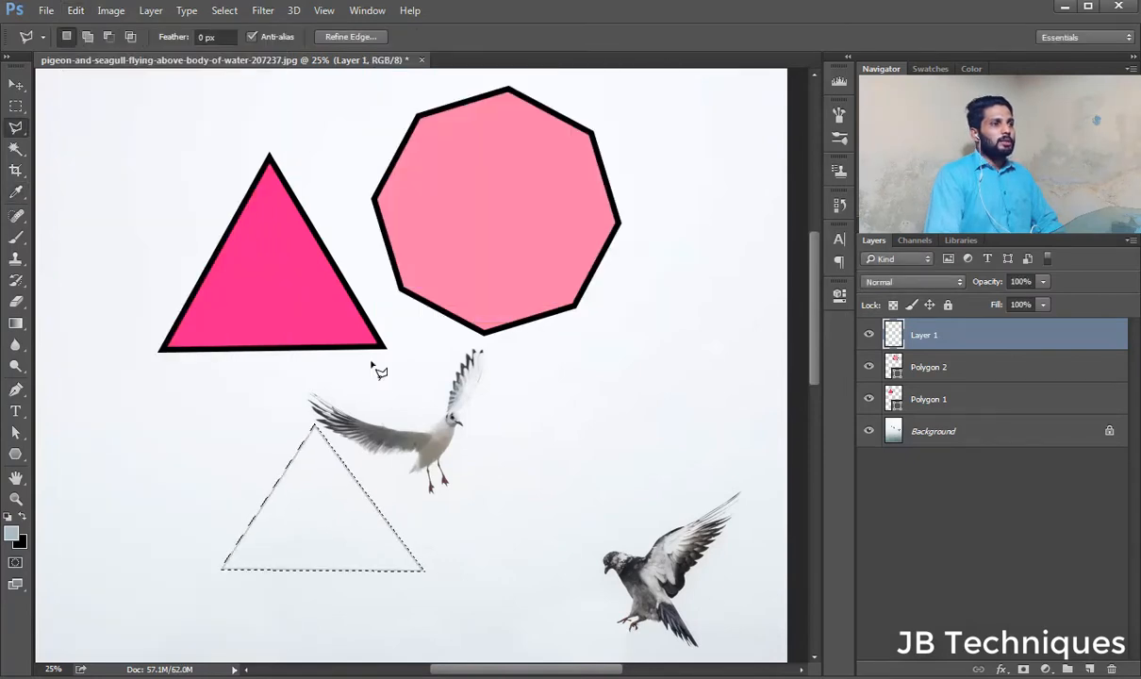
{"action": "left_click", "coordinate": [16, 84]}
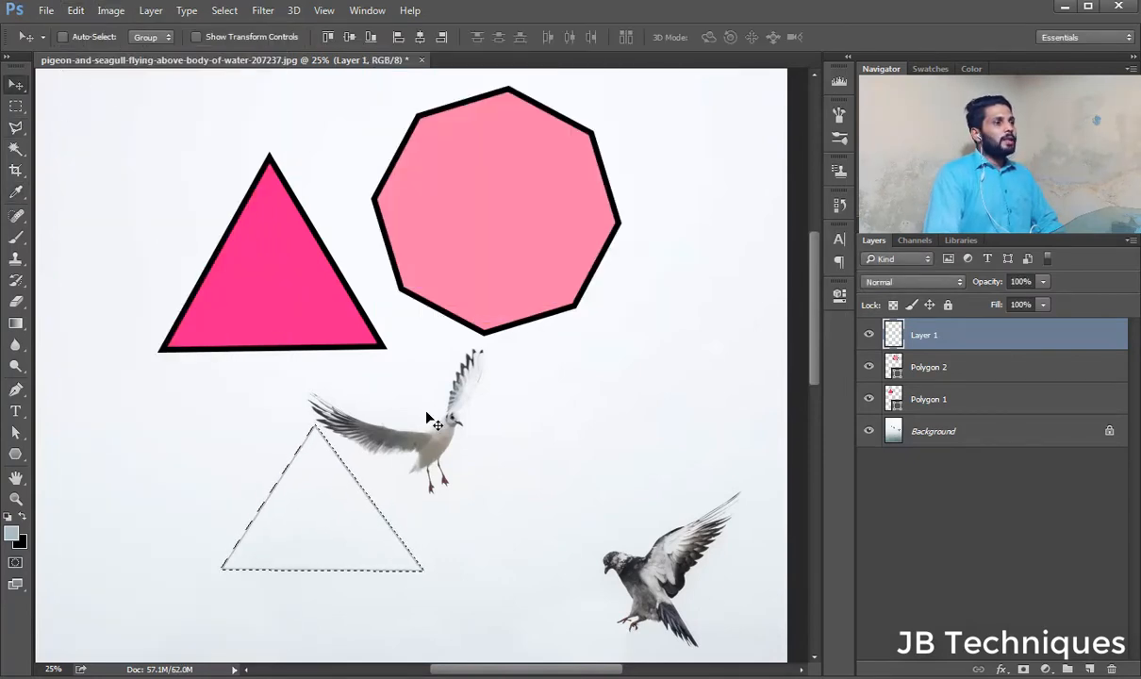
{"action": "key", "text": "ctrl+d"}
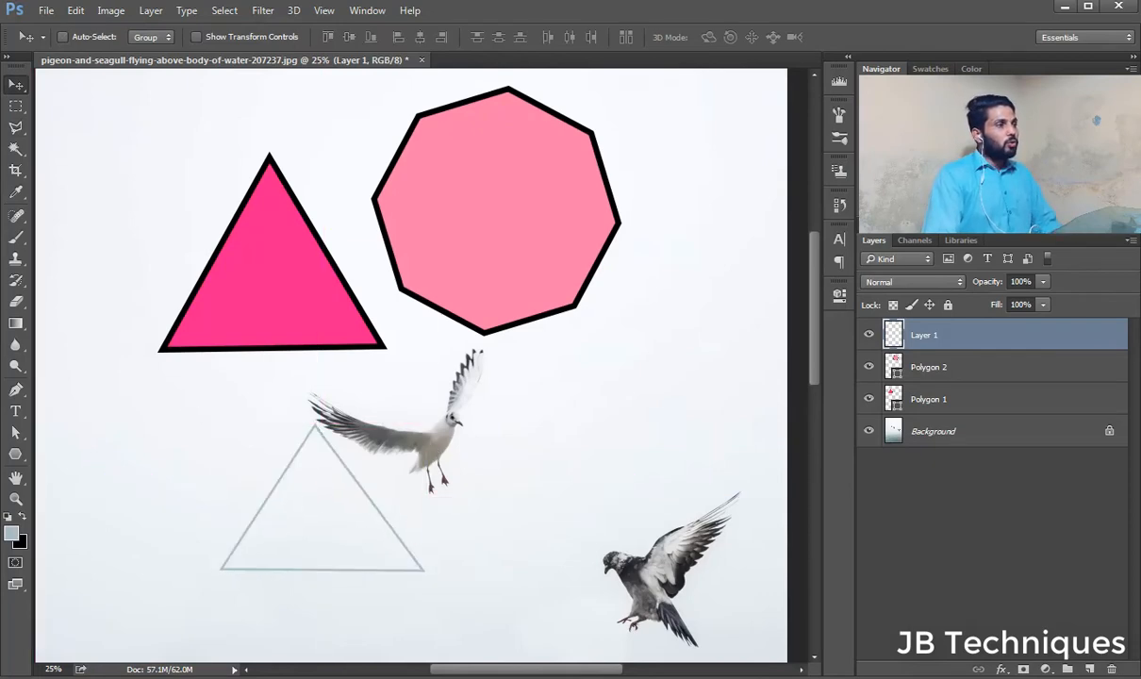
- Move the triangle outline onto the octagon and delete all the layers above the Background
{"action": "left_click_drag", "start_coordinate": [378, 522], "coordinate": [565, 256]}
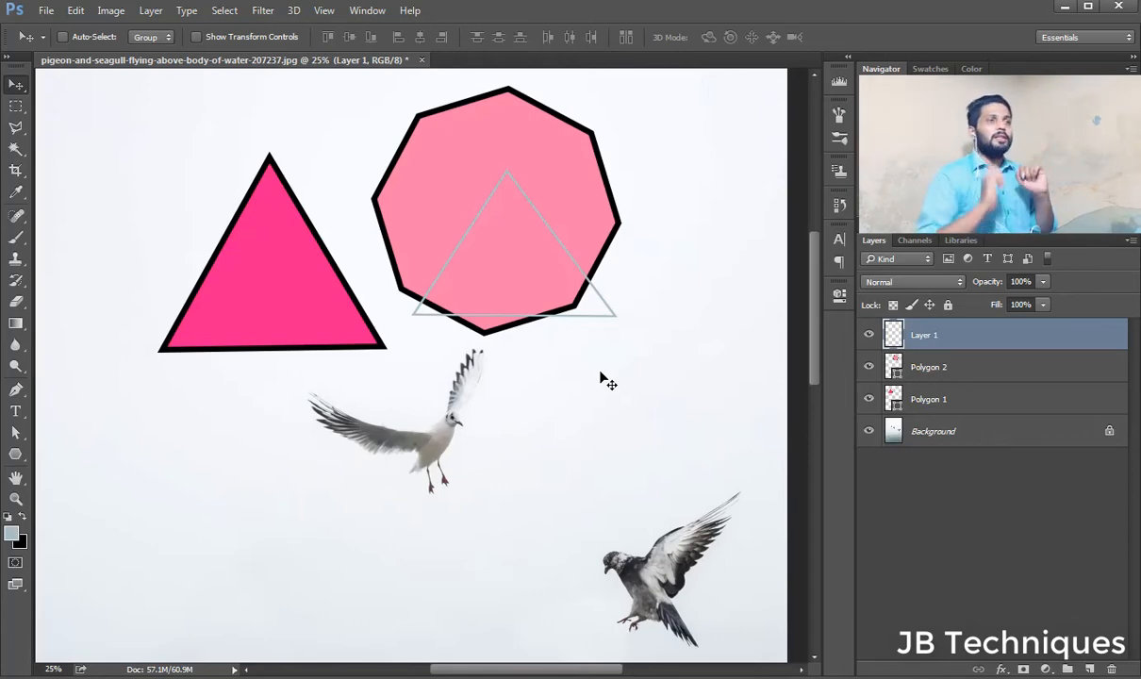
{"action": "left_click", "coordinate": [983, 400], "text": "shift"}
{"action": "key", "text": "Delete"}
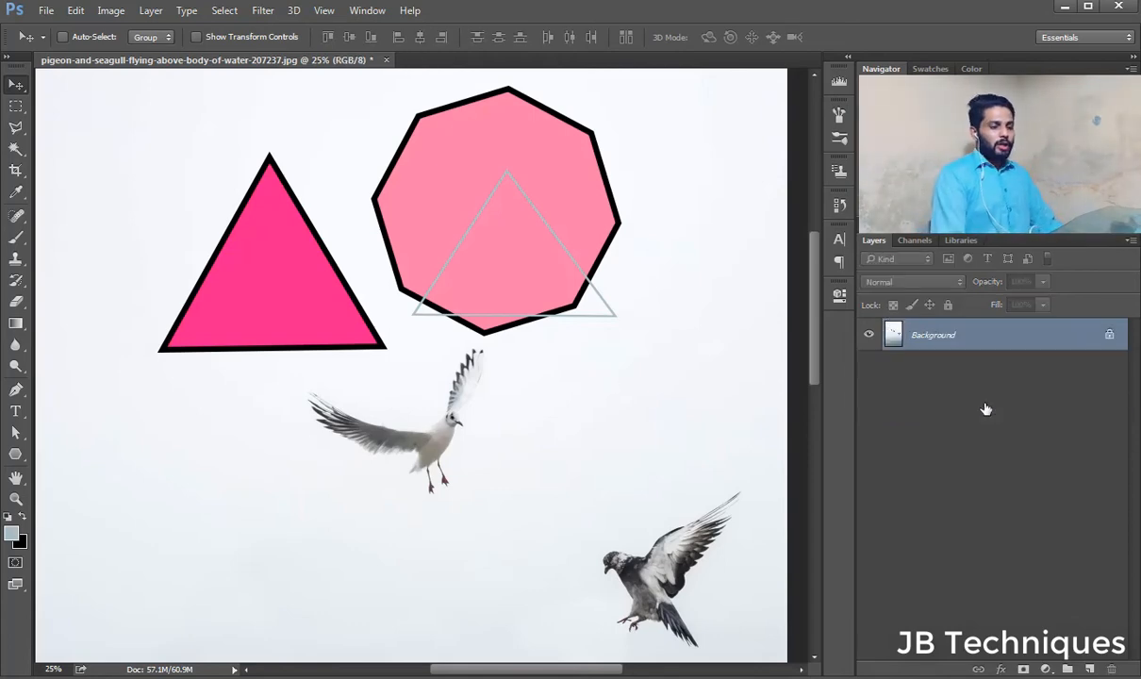
- Set the Polygon tool to Path mode and draw an 8-sided path above the seagull's left wing
{"action": "left_click", "coordinate": [15, 454]}
{"action": "left_click", "coordinate": [87, 39]}
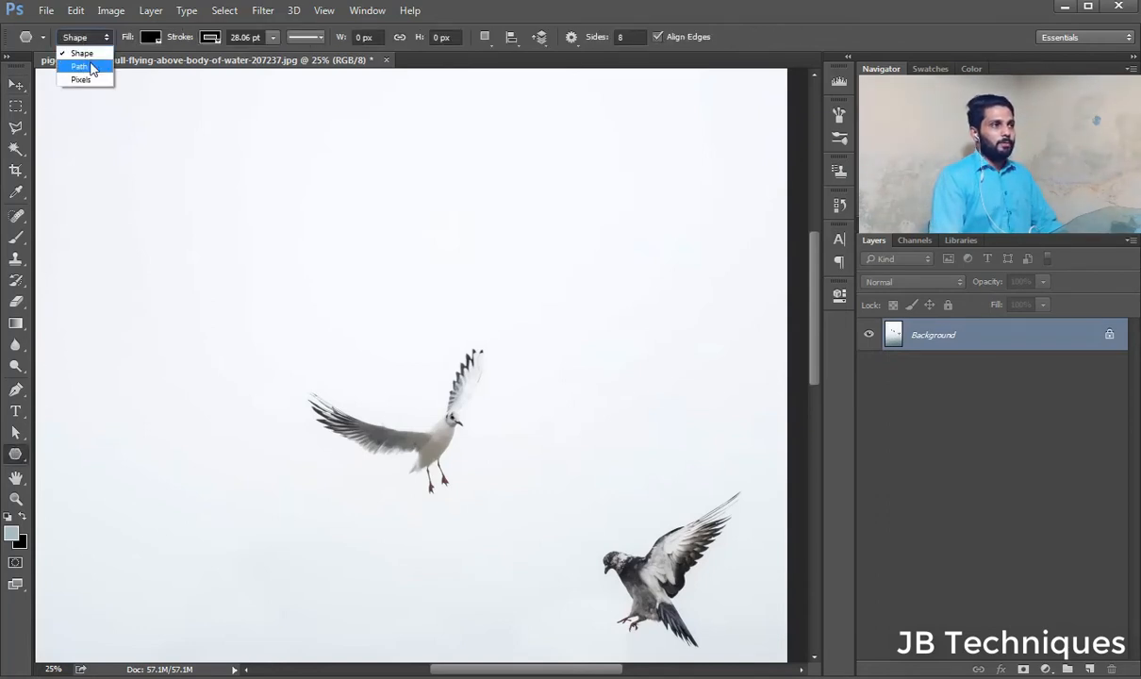
{"action": "left_click", "coordinate": [87, 63]}
{"action": "left_click_drag", "start_coordinate": [179, 209], "coordinate": [388, 305]}
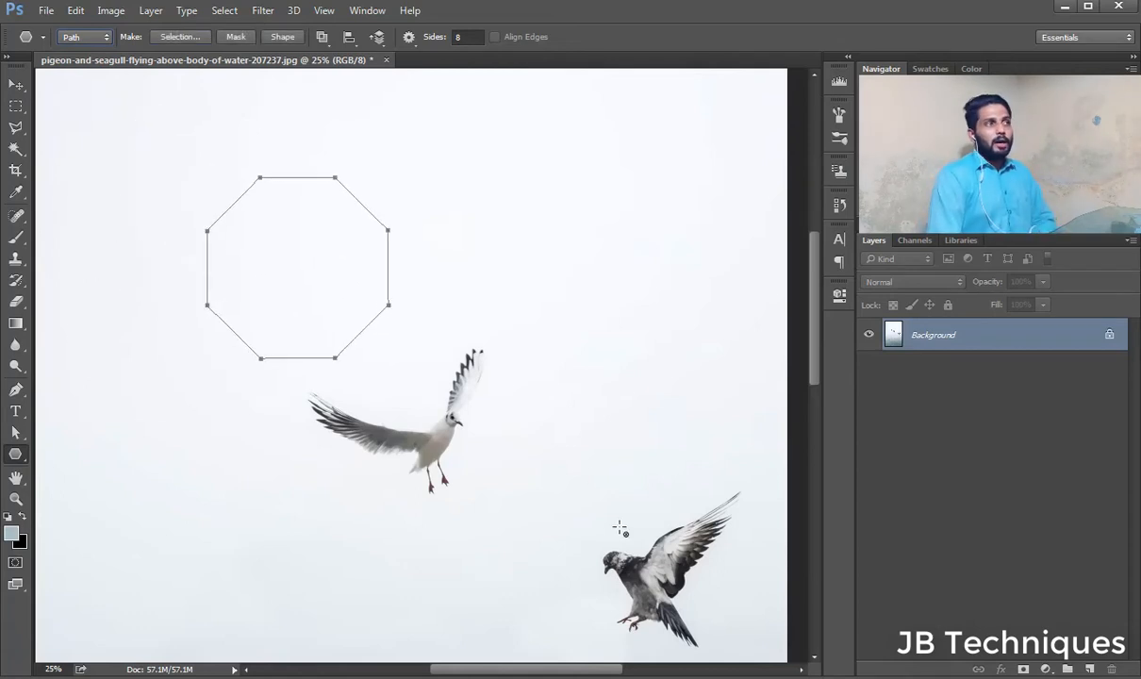
- Try converting the octagonal path to a selection and moving the selected pixels right, and undo both changes
{"action": "left_click", "coordinate": [172, 38]}
{"action": "left_click", "coordinate": [651, 119]}
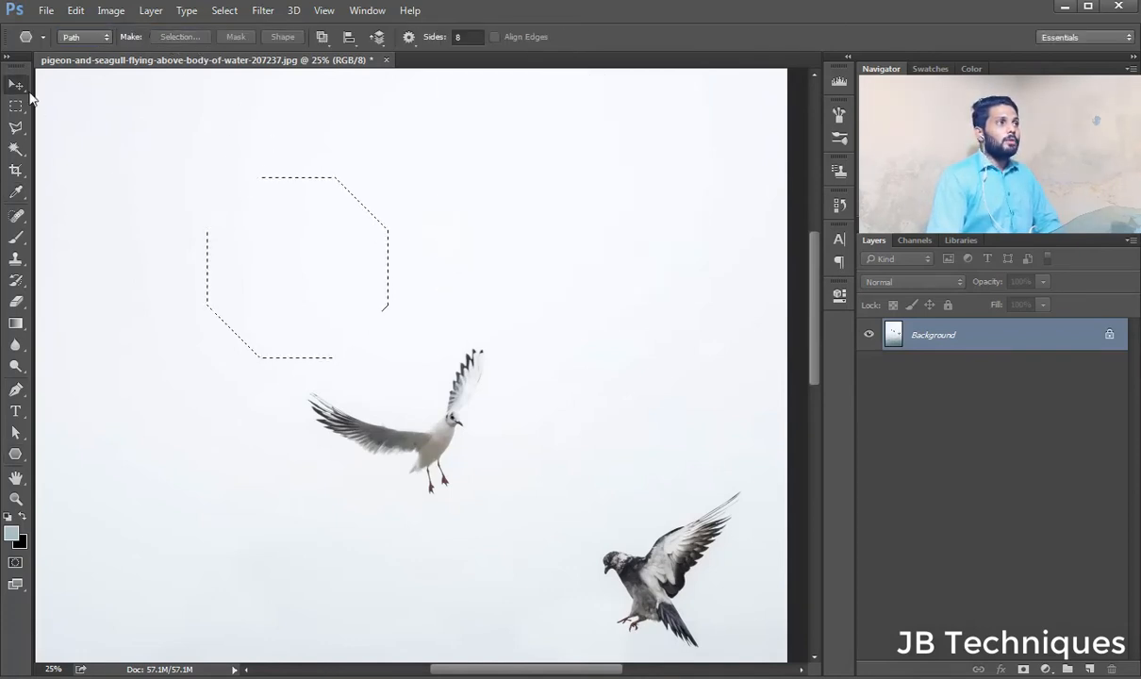
{"action": "left_click", "coordinate": [15, 84]}
{"action": "left_click_drag", "start_coordinate": [369, 276], "coordinate": [552, 323]}
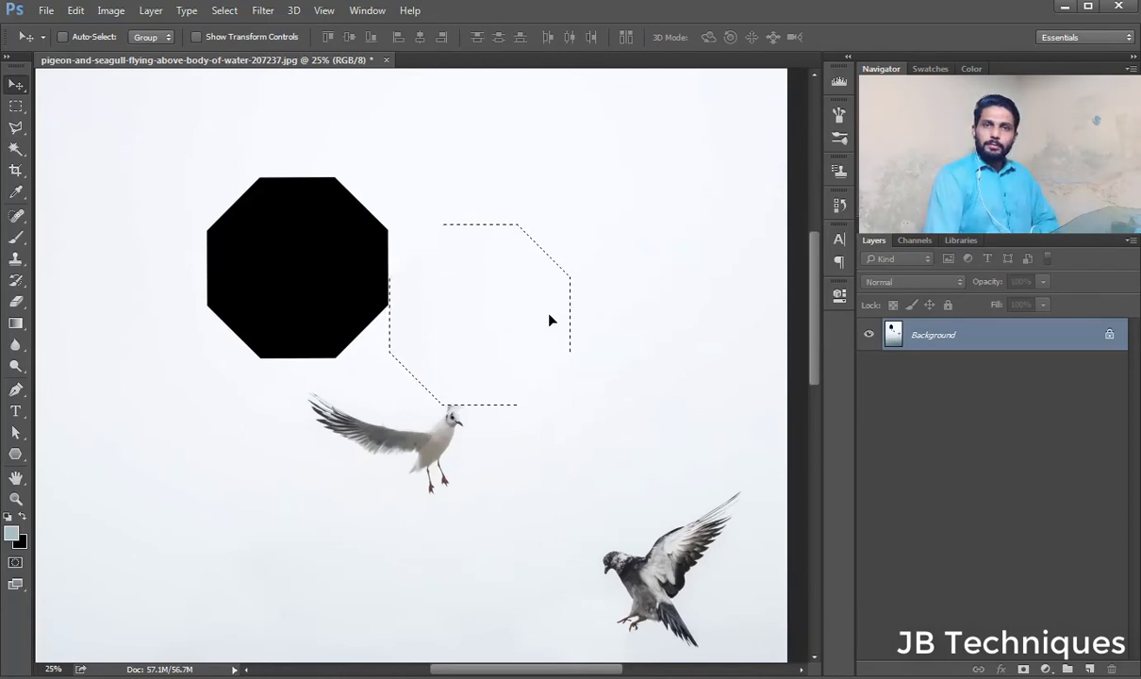
{"action": "key", "text": "ctrl+alt+z"}
{"action": "key", "text": "ctrl+alt+z"}
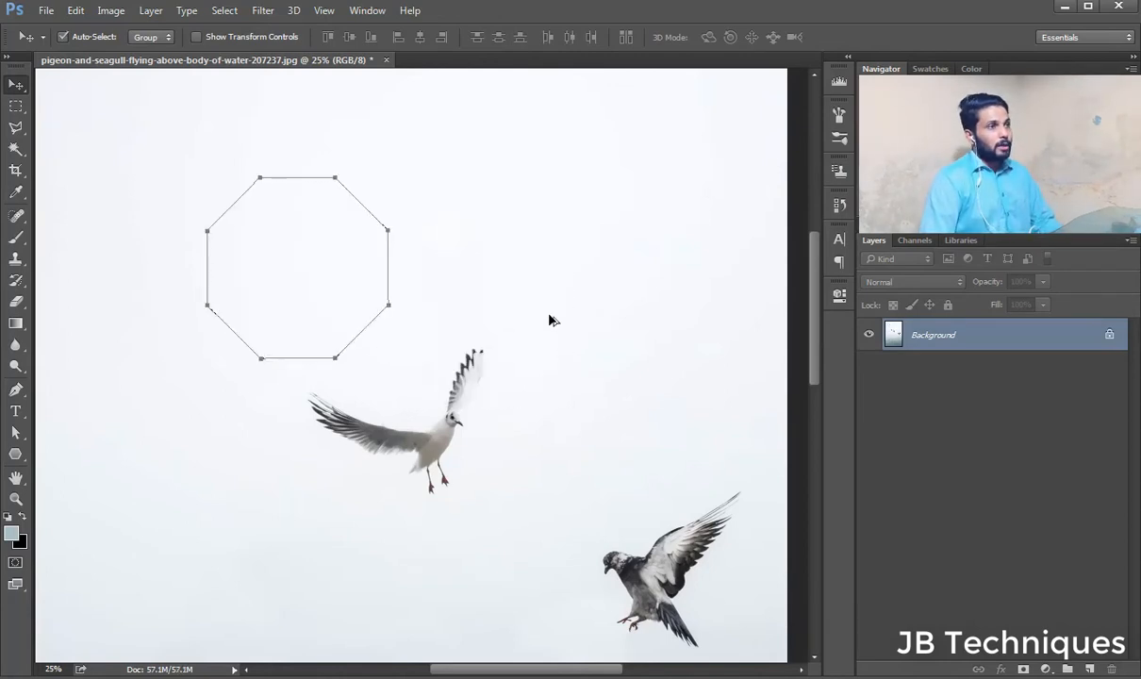
- Move the octagonal path down and right with the Path Selection tool so it surrounds the seagull
{"action": "left_click", "coordinate": [16, 457]}
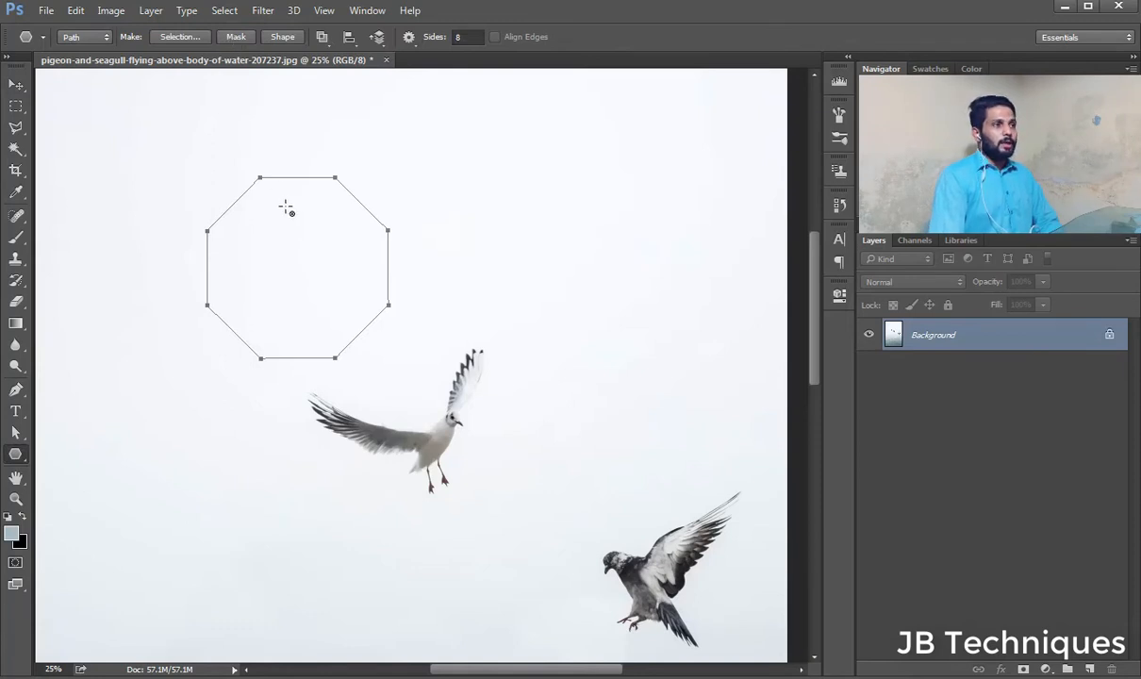
{"action": "left_click", "coordinate": [16, 433]}
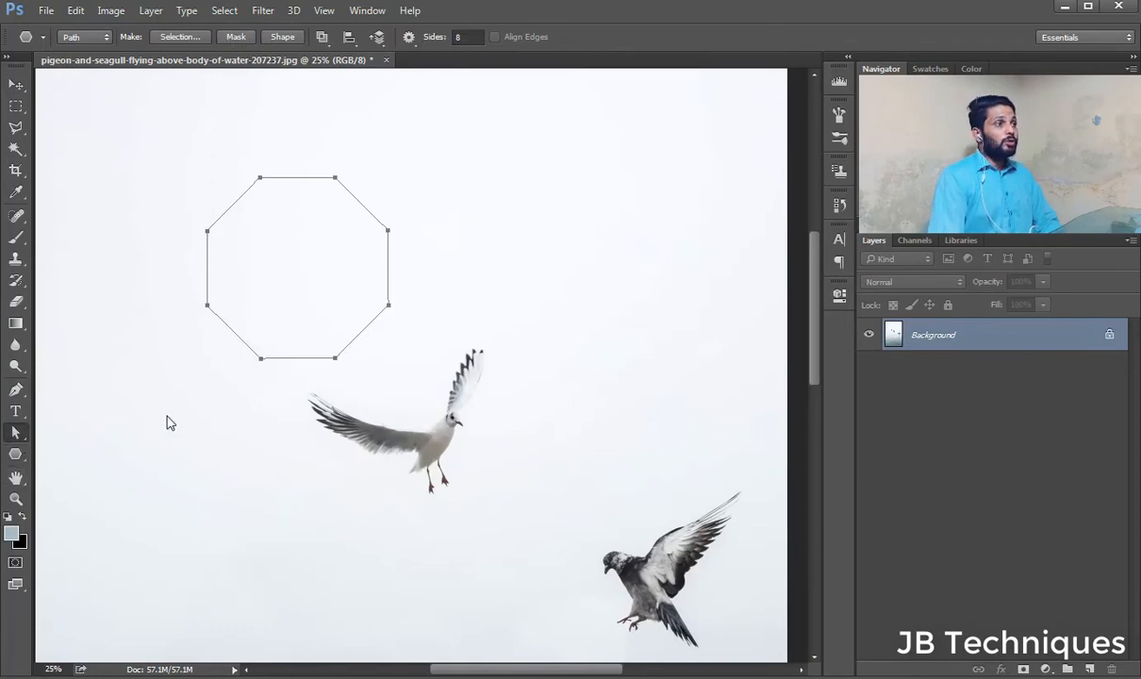
{"action": "left_click_drag", "start_coordinate": [257, 346], "coordinate": [380, 500]}
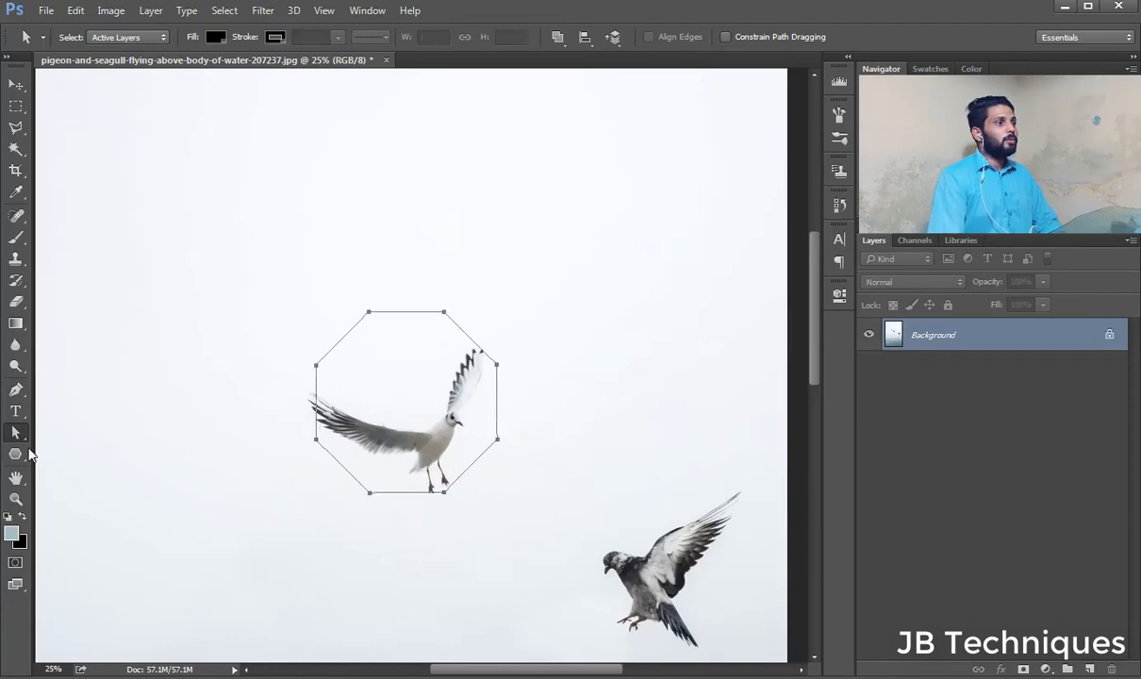
- Try making a layer mask and a shape layer from the octagonal path, undoing each one
{"action": "left_click", "coordinate": [16, 454]}
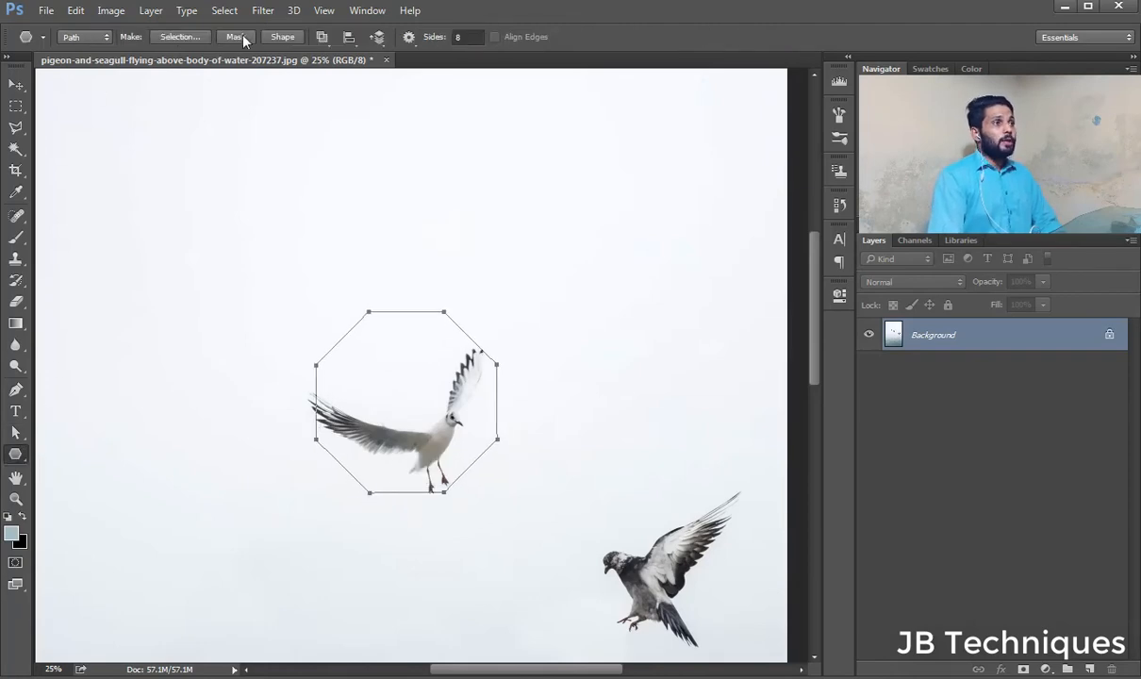
{"action": "left_click", "coordinate": [235, 37]}
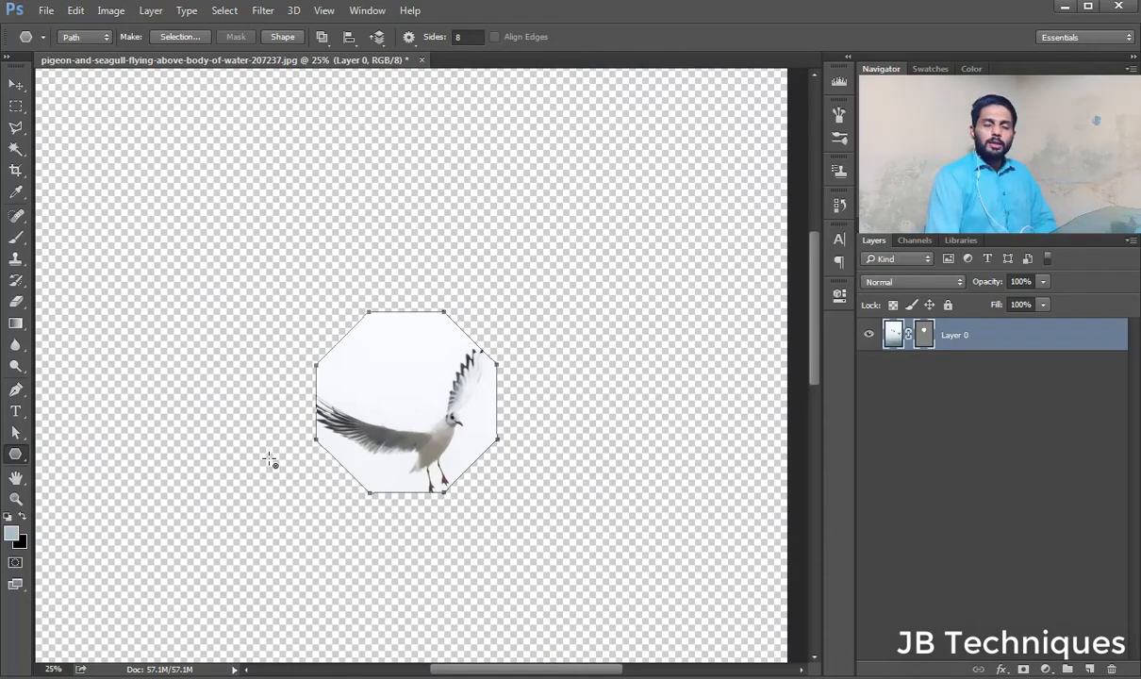
{"action": "key", "text": "ctrl+z"}
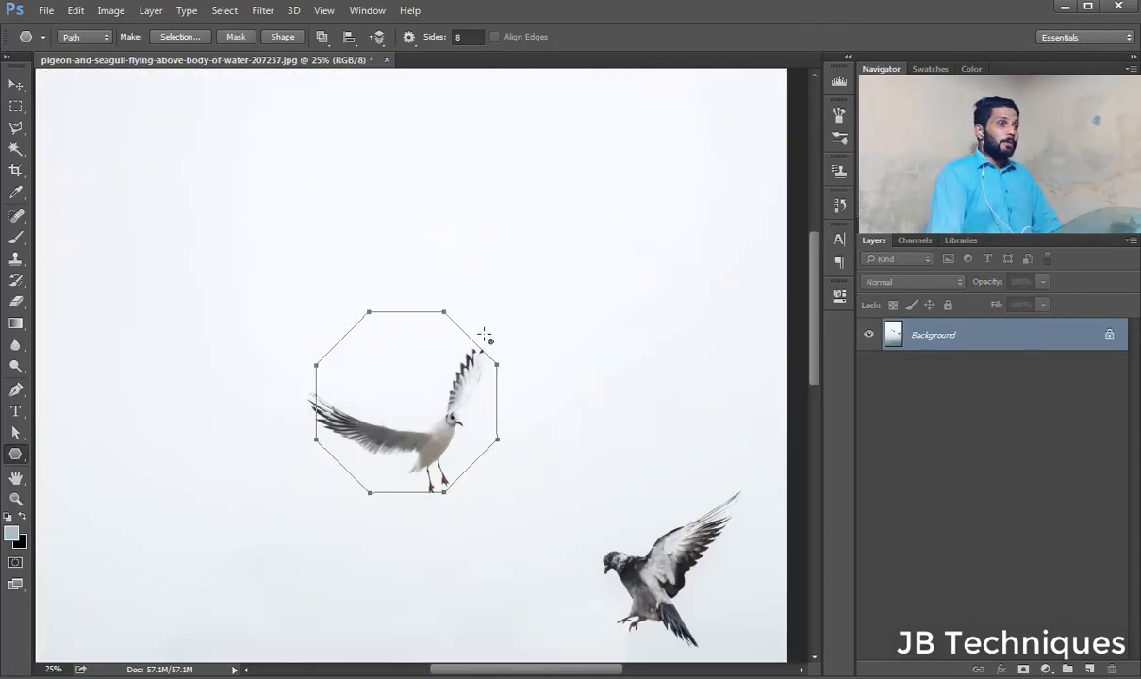
{"action": "left_click", "coordinate": [282, 38]}
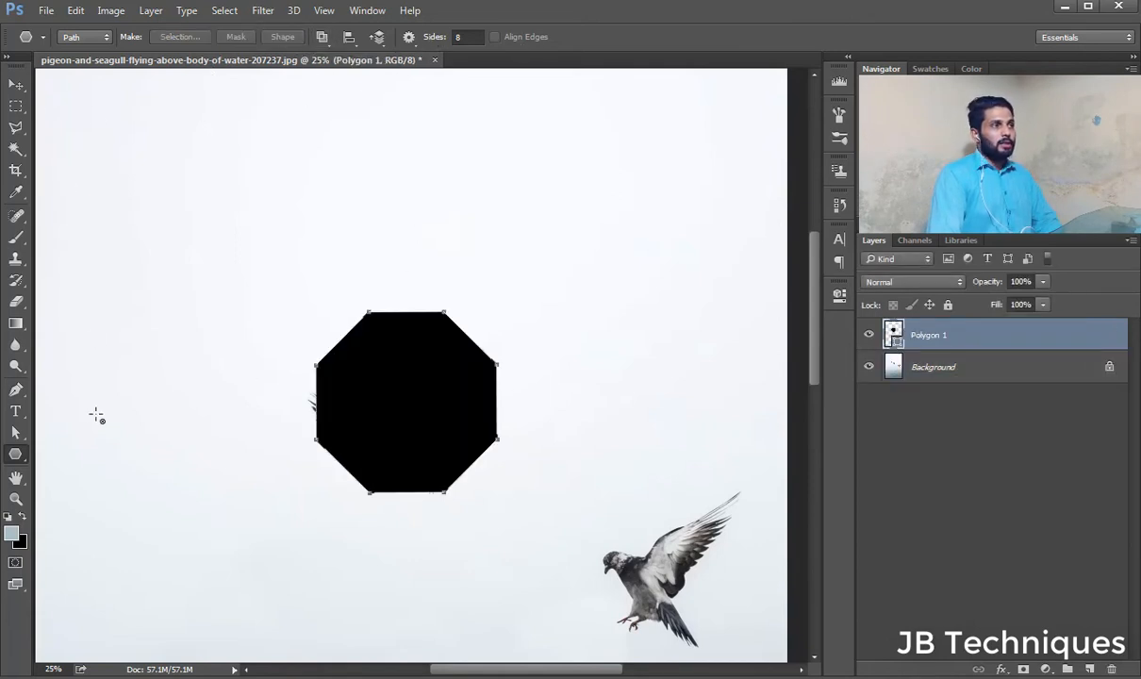
{"action": "key", "text": "ctrl+z"}
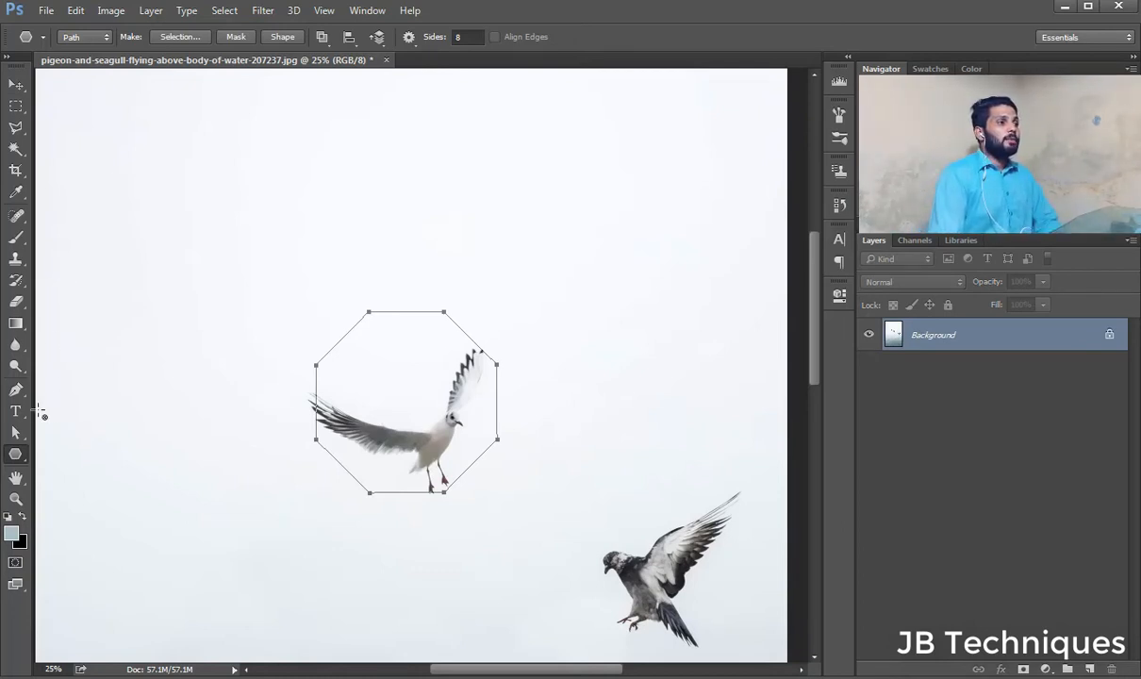
- Add the text "JB TECHNIQUES" along the octagonal path, starting on its upper-left edge
{"action": "key", "text": "t"}
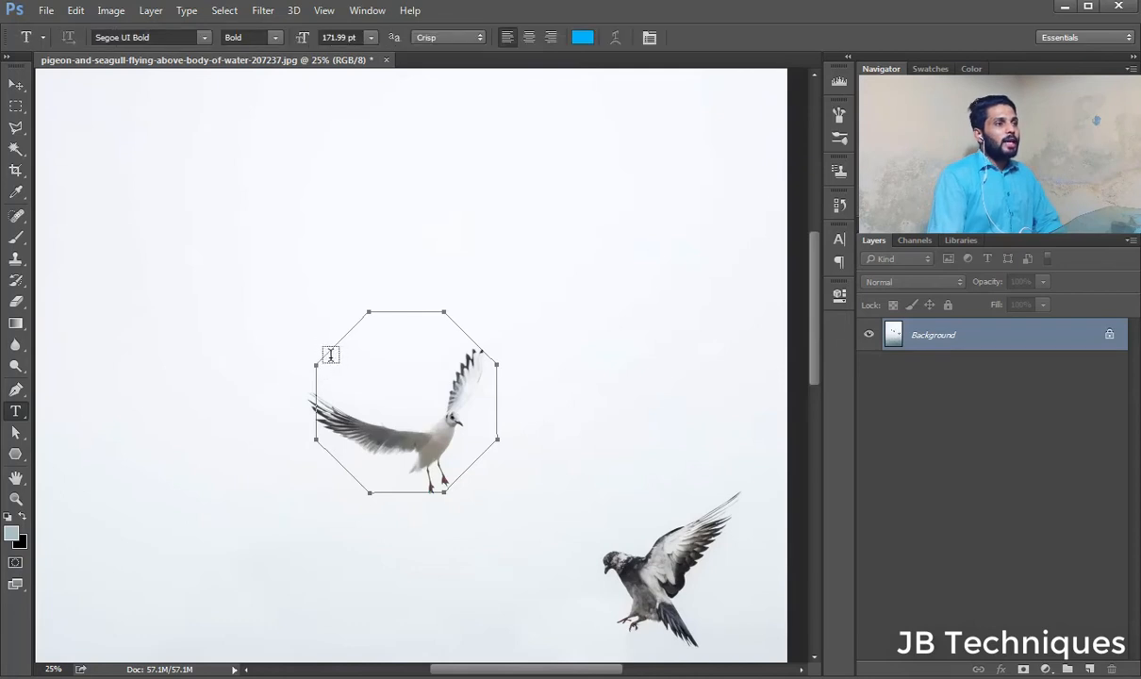
{"action": "left_click", "coordinate": [334, 346]}
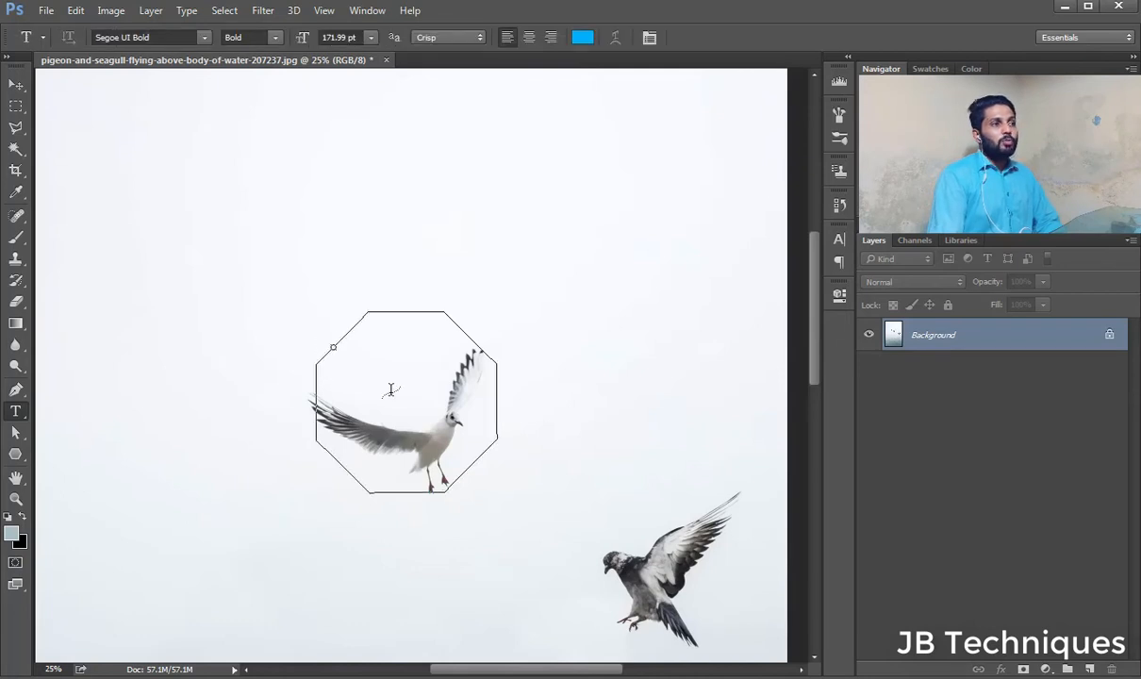
{"action": "type", "text": "J"}
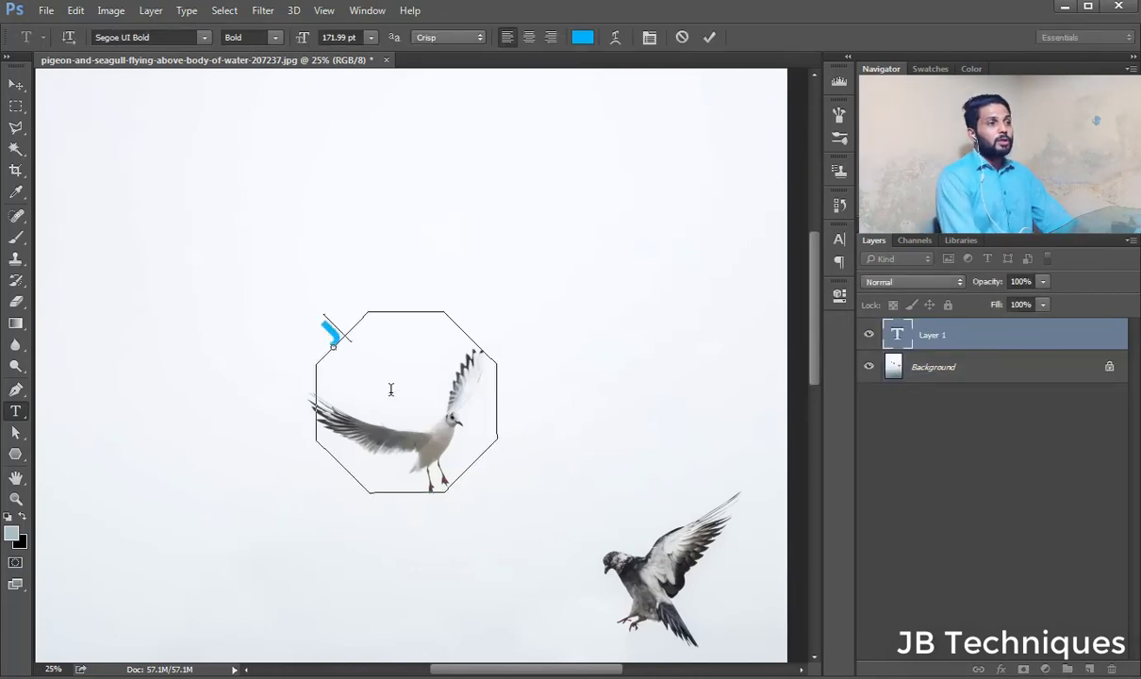
{"action": "type", "text": "B TECHNIQUES"}
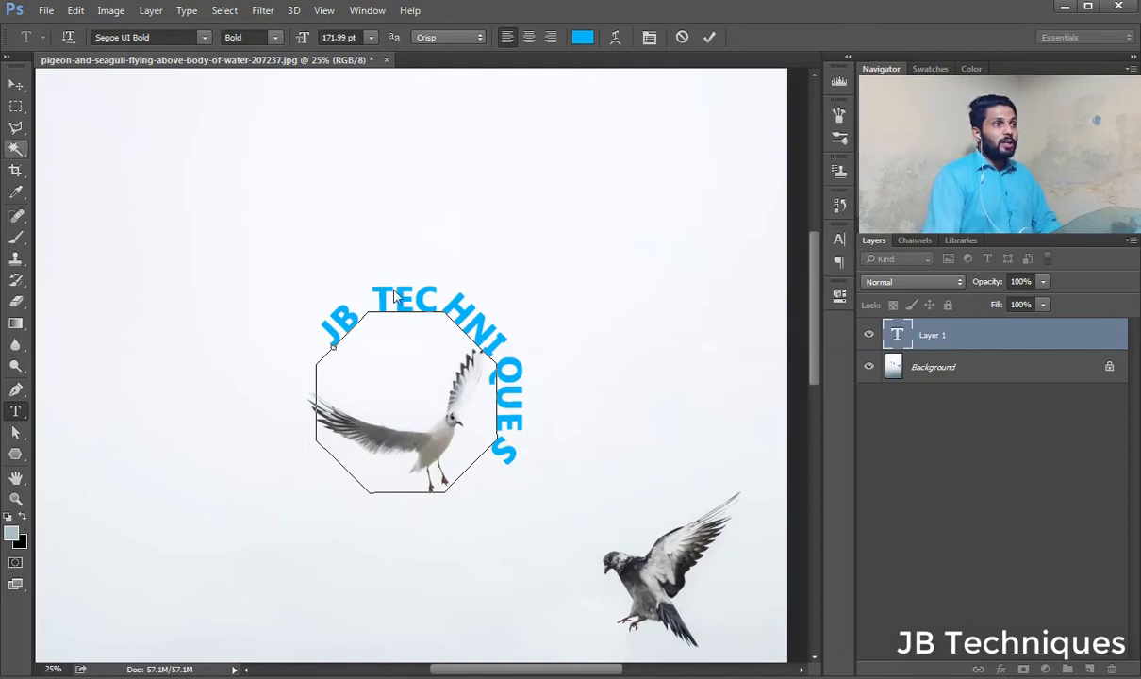
{"action": "key", "text": "ctrl+Return"}
- Move the path text up and right, away from the seagull, and delete its layer
{"action": "key", "text": "v"}
{"action": "left_click_drag", "start_coordinate": [443, 319], "coordinate": [585, 220]}
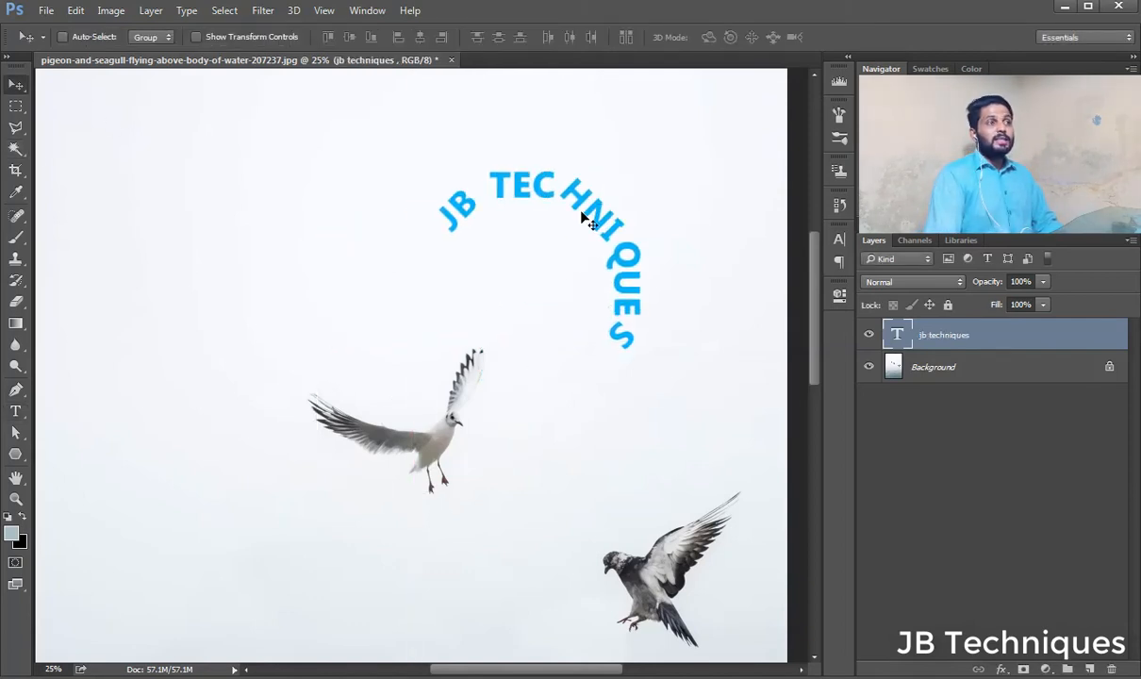
{"action": "key", "text": "Delete"}
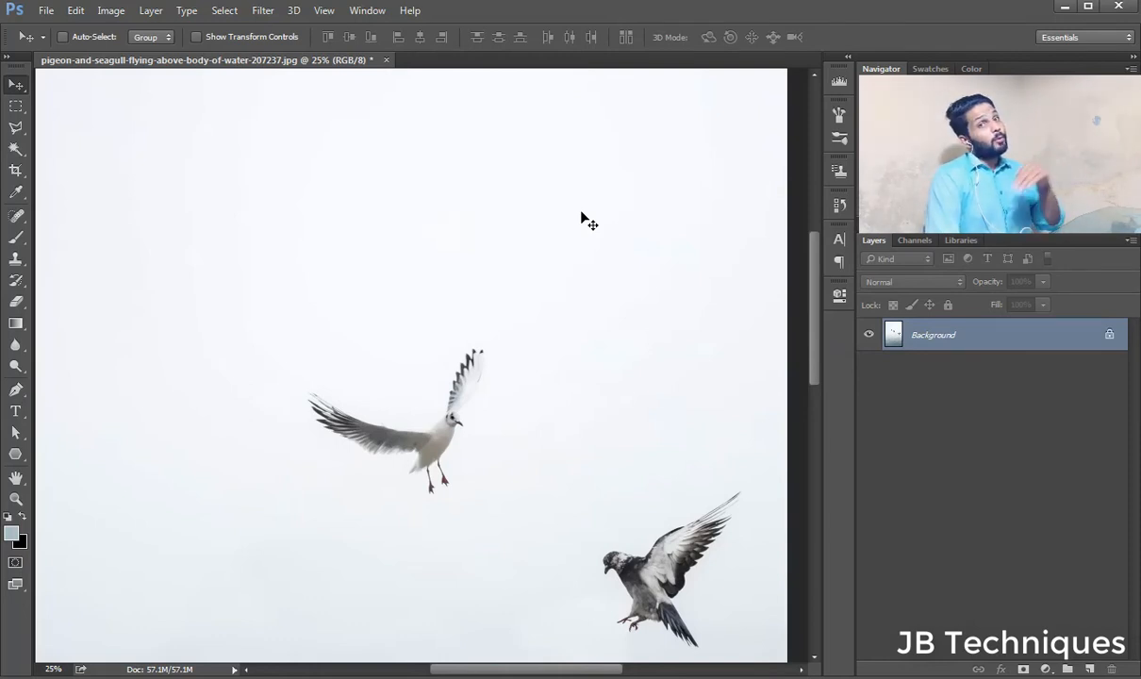
- Set the Polygon tool to Pixels mode with 21 sides
{"action": "left_click", "coordinate": [17, 456]}
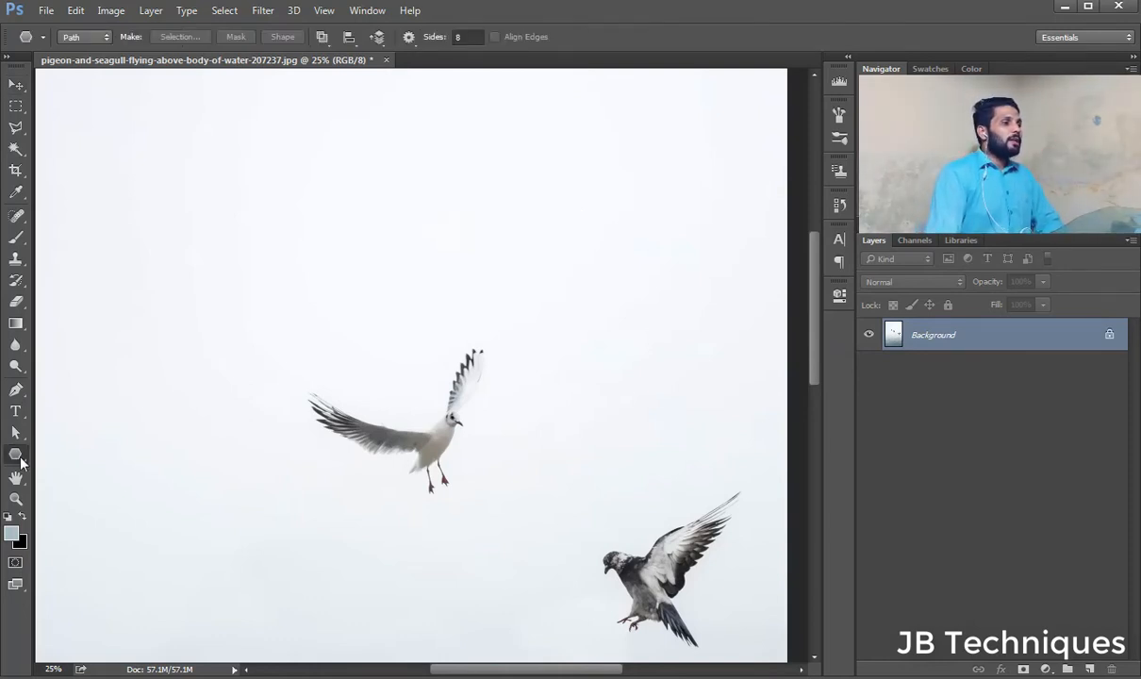
{"action": "left_click", "coordinate": [87, 38]}
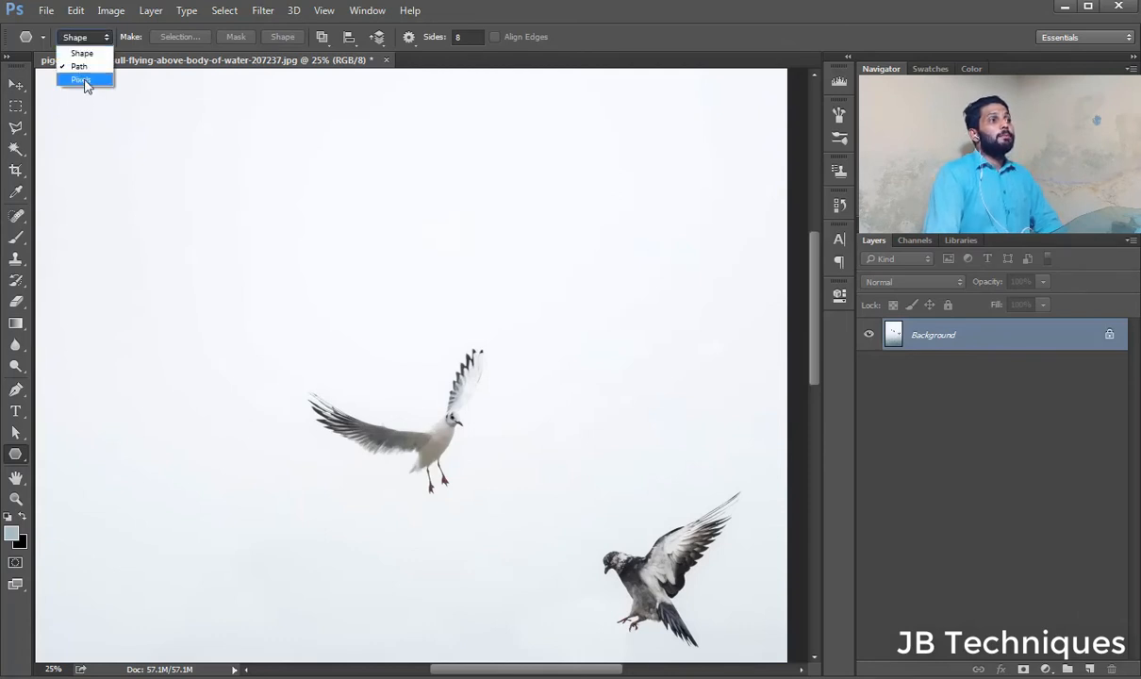
{"action": "left_click", "coordinate": [83, 80]}
{"action": "left_click", "coordinate": [534, 37]}
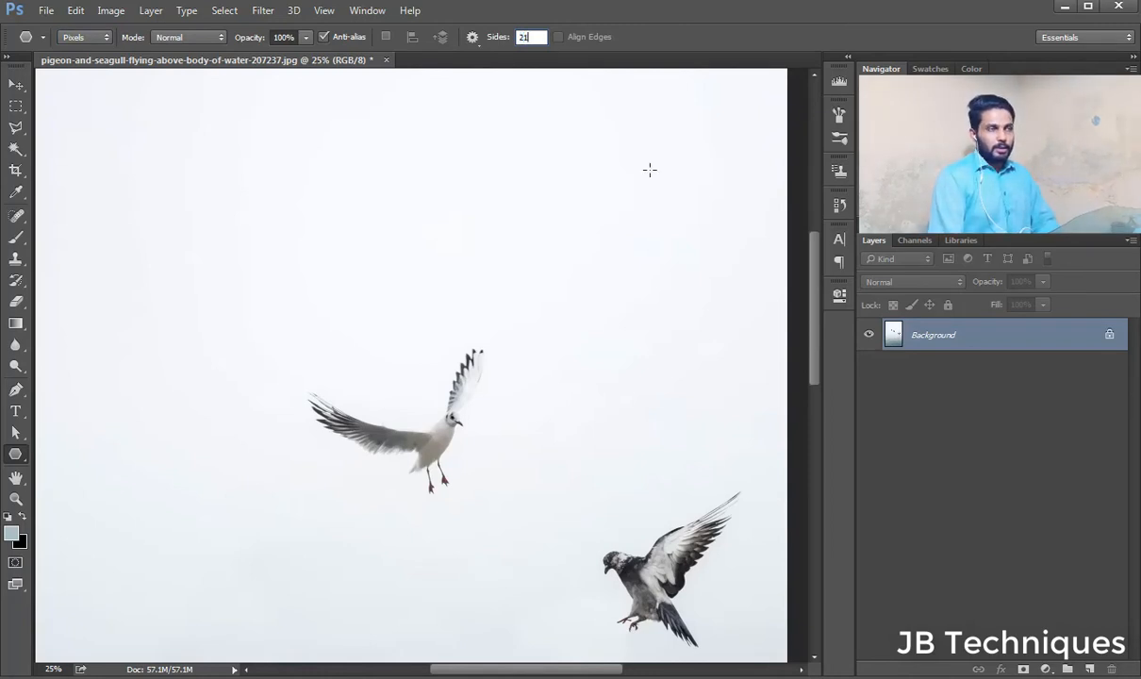
{"action": "key", "text": "Return"}
- Try drawing a large 21-sided polygon directly on the Background layer and moving it, and undo the drawing
{"action": "left_click_drag", "start_coordinate": [213, 239], "coordinate": [583, 433]}
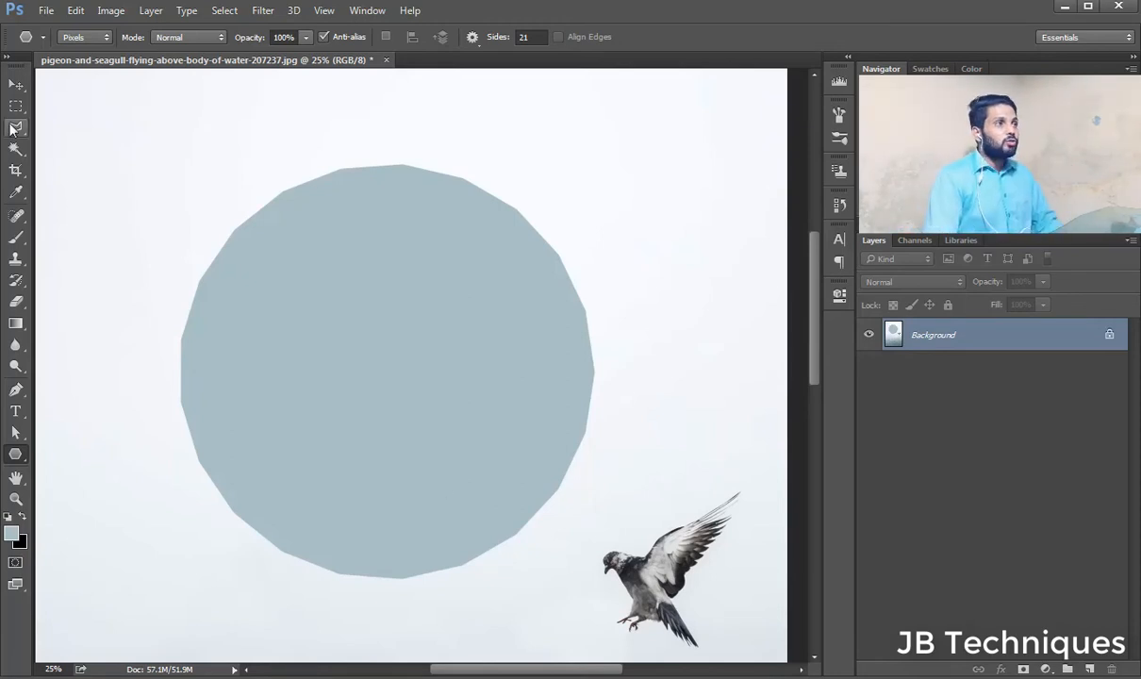
{"action": "left_click", "coordinate": [16, 84]}
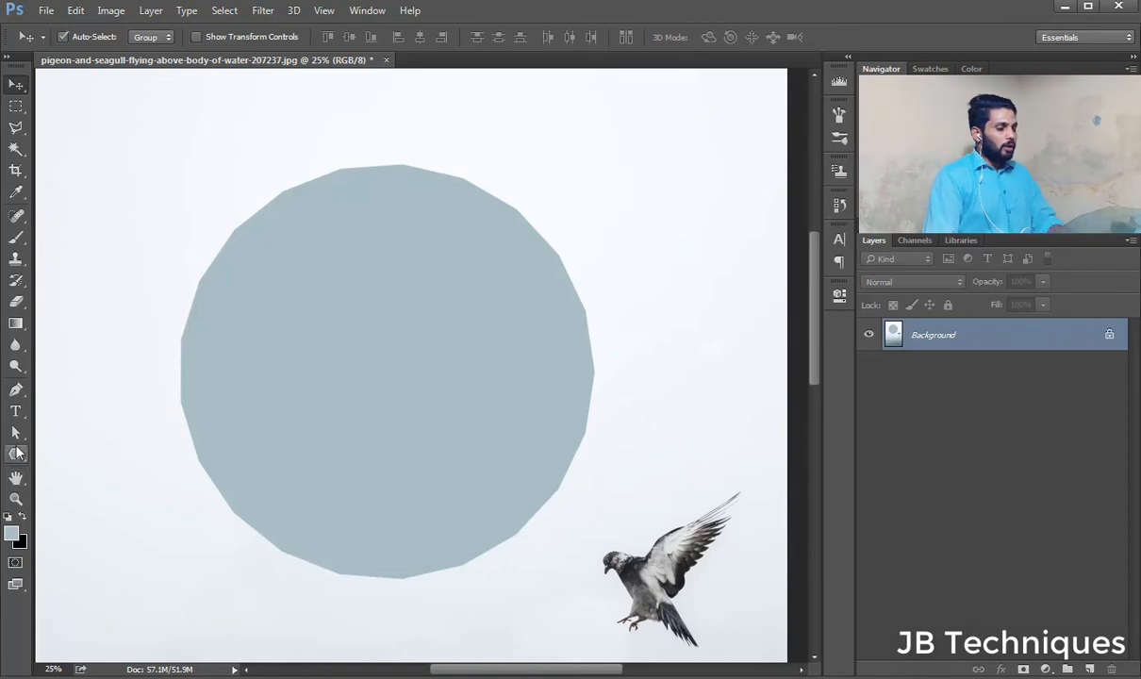
{"action": "left_click_drag", "start_coordinate": [365, 328], "coordinate": [368, 303]}
{"action": "left_click", "coordinate": [368, 311]}
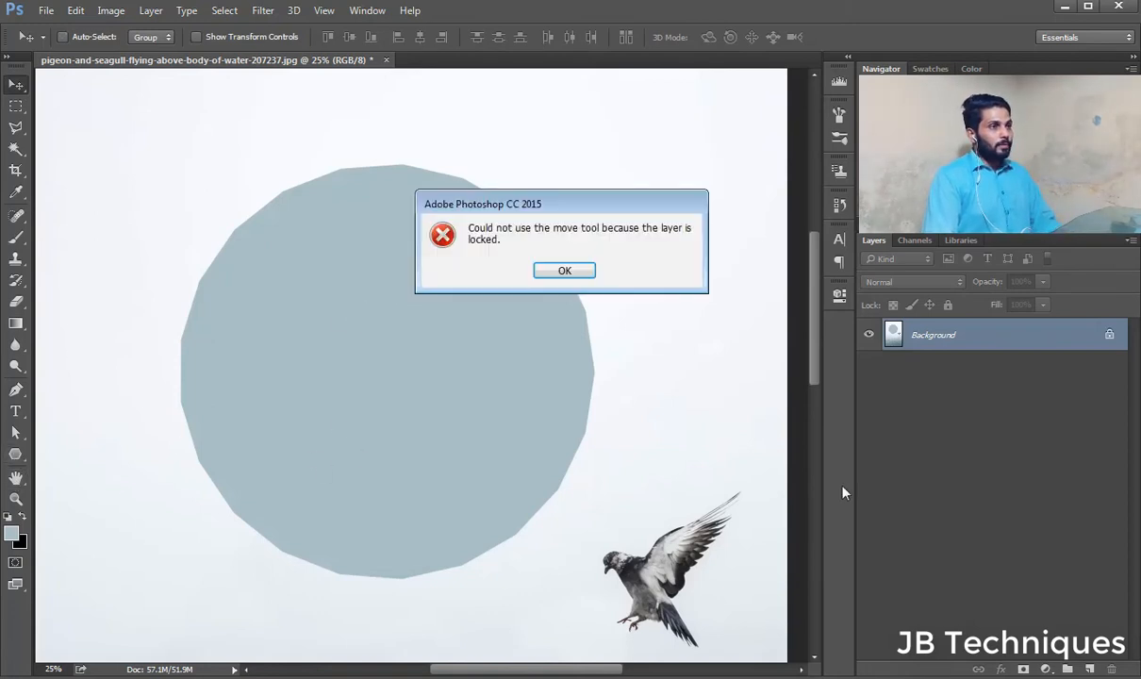
{"action": "left_click", "coordinate": [535, 263]}
{"action": "key", "text": "ctrl+z"}
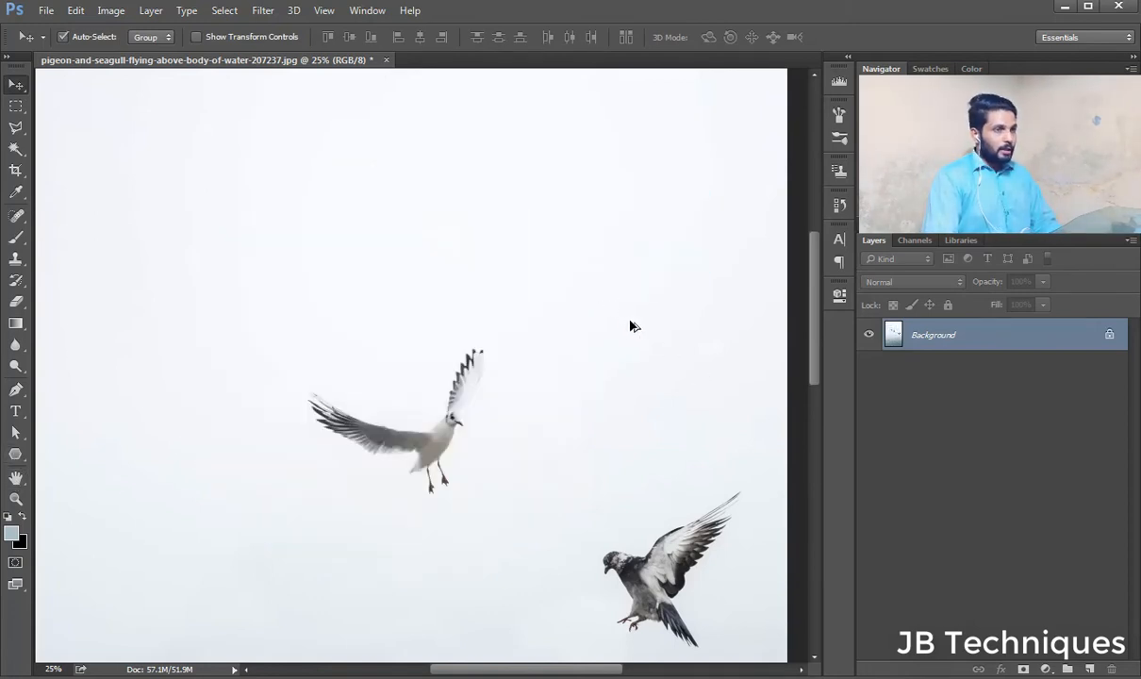
- Add a new layer and draw a large 21-sided pixel polygon on it, partly covering the seagull
{"action": "key", "text": "ctrl+shift+alt+n"}
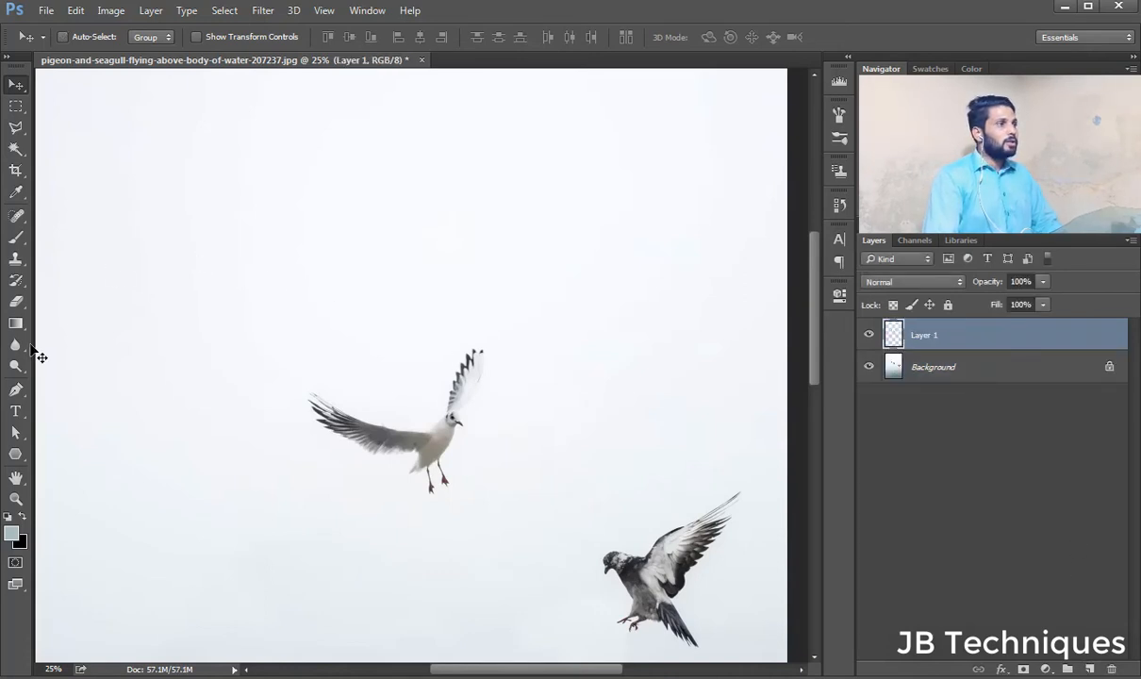
{"action": "left_click", "coordinate": [16, 453]}
{"action": "left_click_drag", "start_coordinate": [267, 280], "coordinate": [483, 392]}
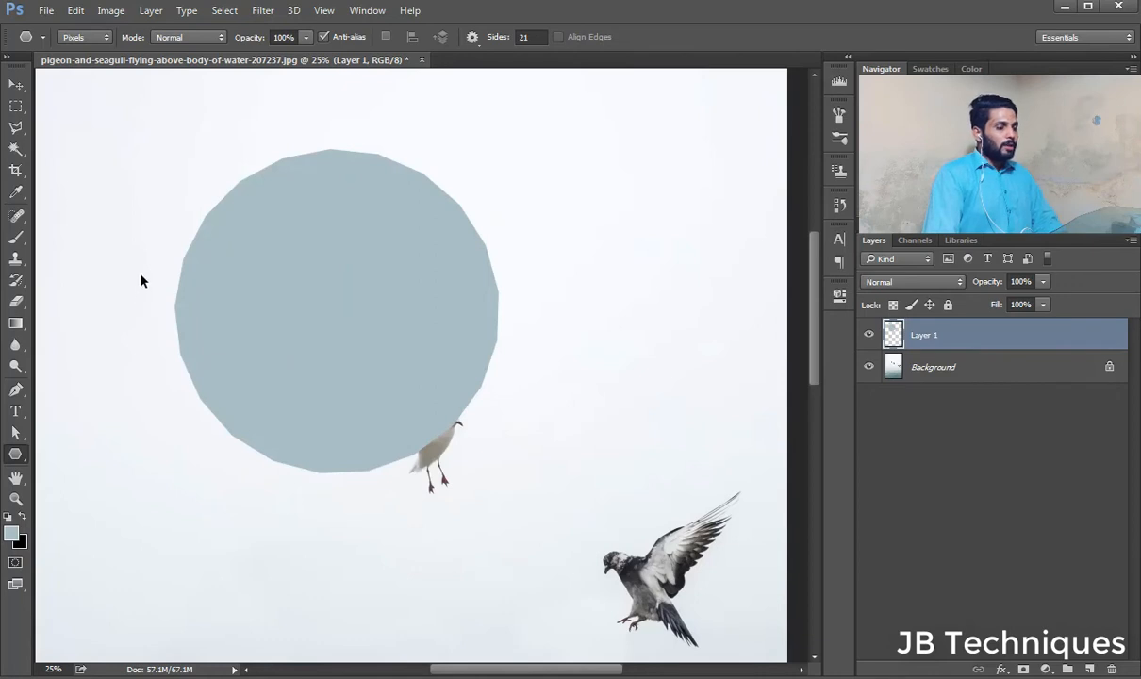
- Enlarge the pixel polygon with Free Transform to about 310% width and 391% height, and delete its layer
{"action": "key", "text": "ctrl+t"}
{"action": "left_click_drag", "start_coordinate": [502, 473], "coordinate": [510, 424]}
{"action": "scroll", "coordinate": [720, 635], "scroll_direction": "left", "scroll_amount": 6}
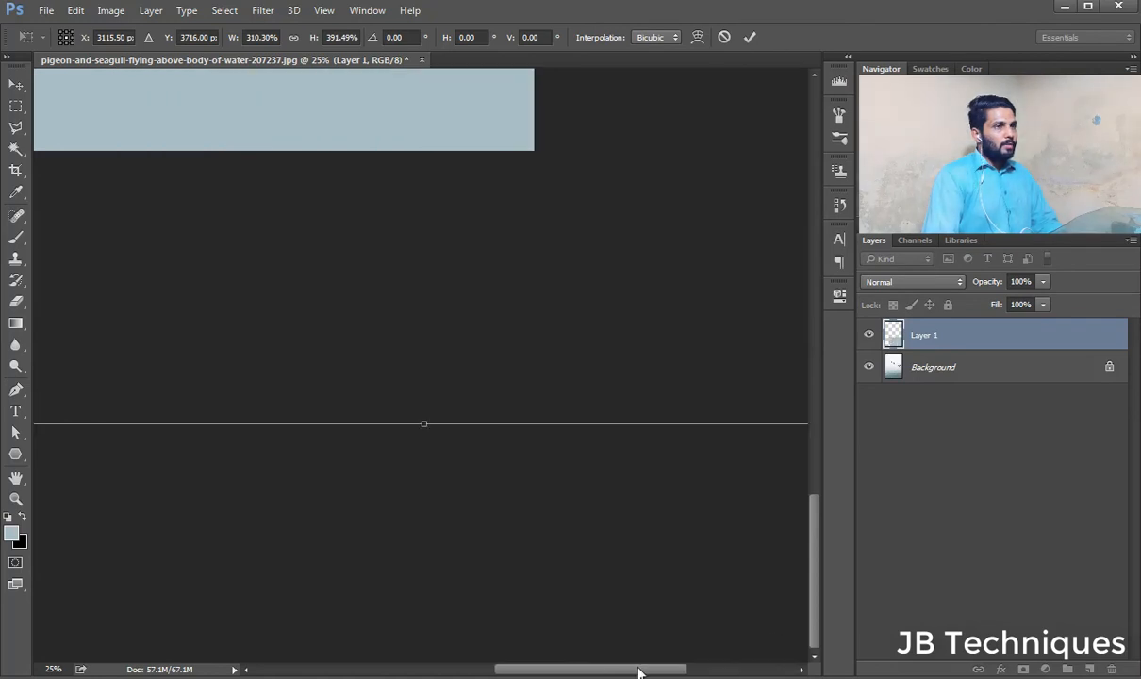
{"action": "scroll", "coordinate": [770, 529], "scroll_direction": "up", "scroll_amount": 10}
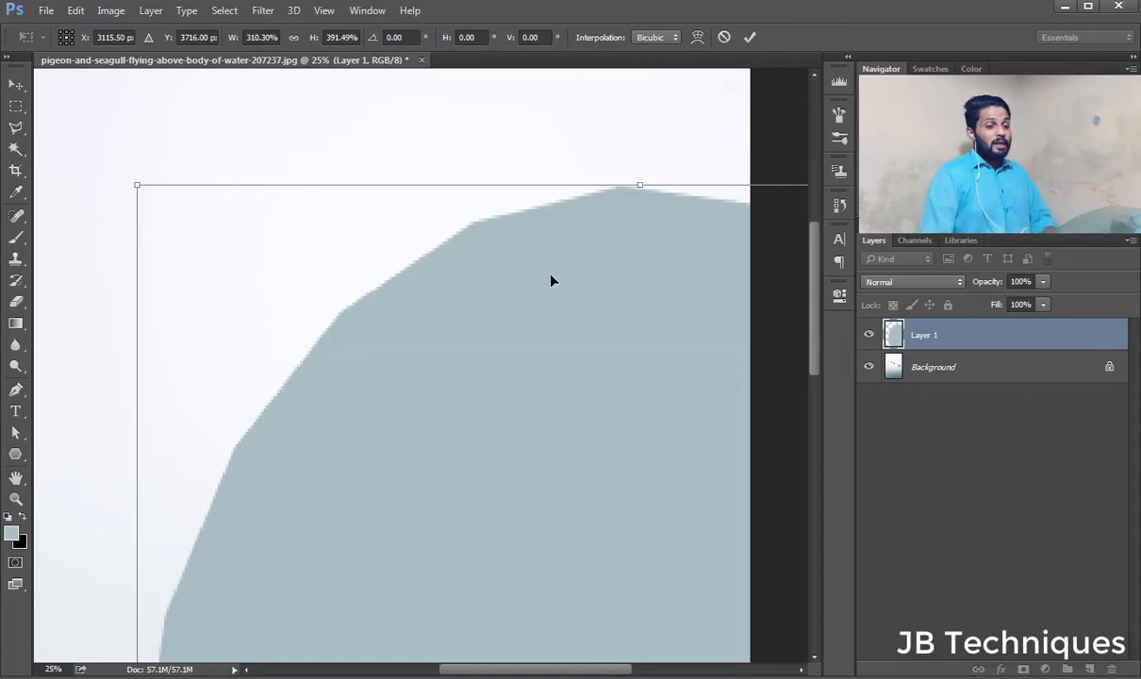
{"action": "key", "text": "Return"}
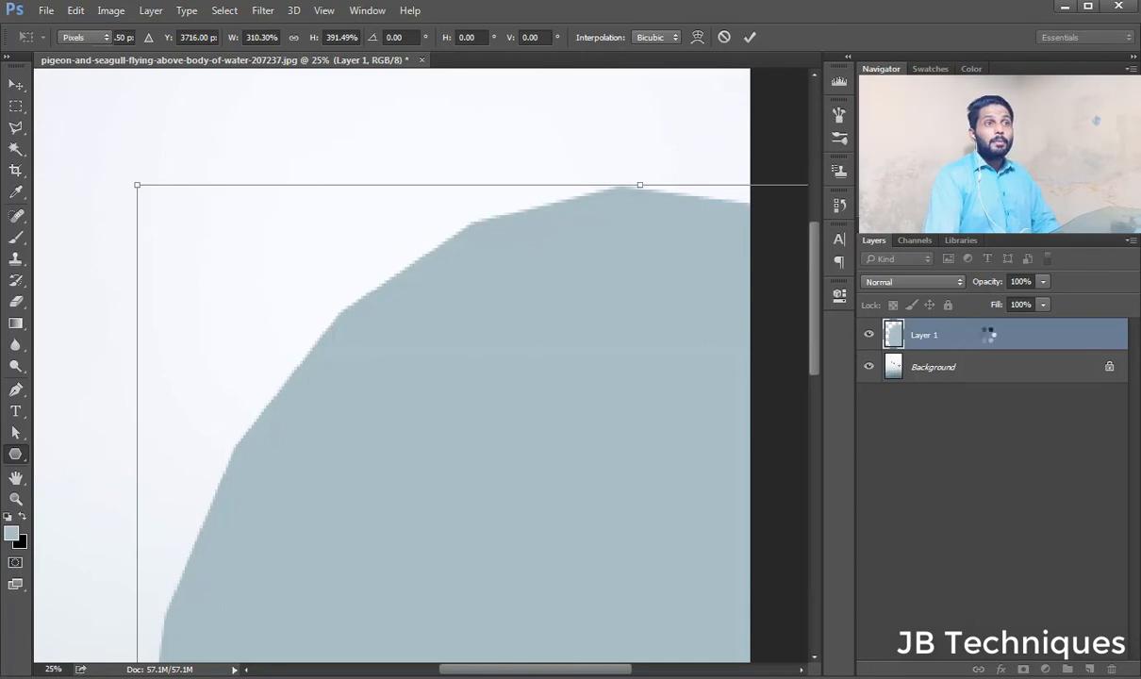
{"action": "left_click_drag", "start_coordinate": [985, 334], "coordinate": [1113, 670]}
- Set the Polygon tool to Shape mode and draw a 21-sided polygon about 588 px wide above and left of the seagull
{"action": "right_click", "coordinate": [17, 458]}
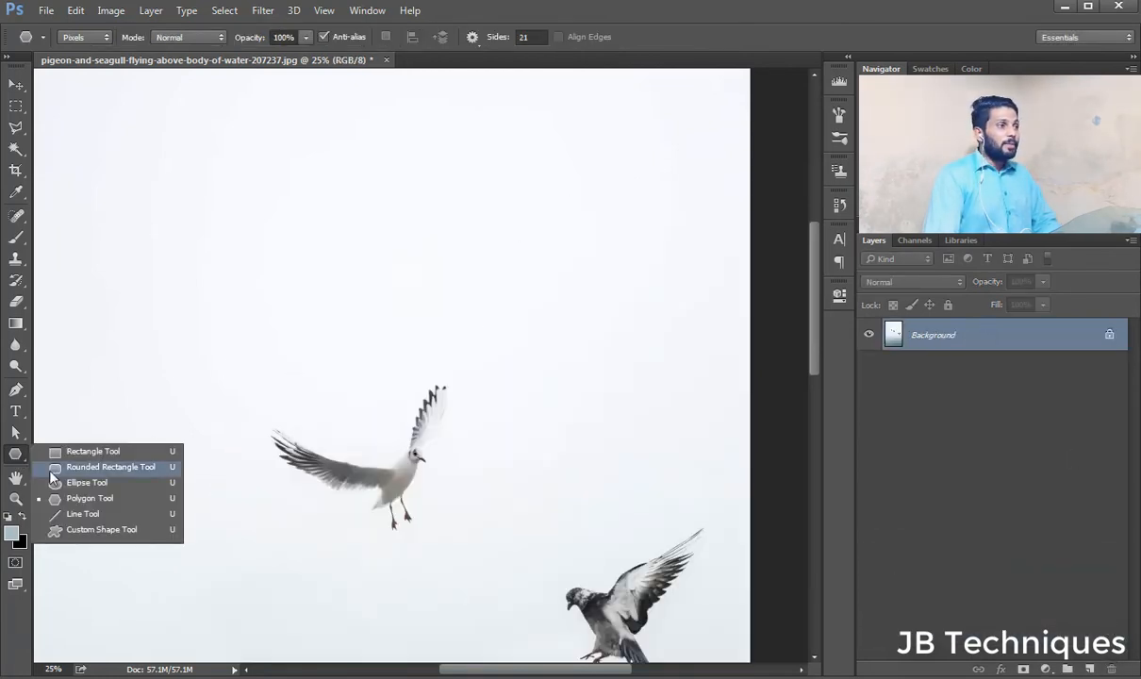
{"action": "left_click", "coordinate": [73, 500]}
{"action": "left_click", "coordinate": [84, 37]}
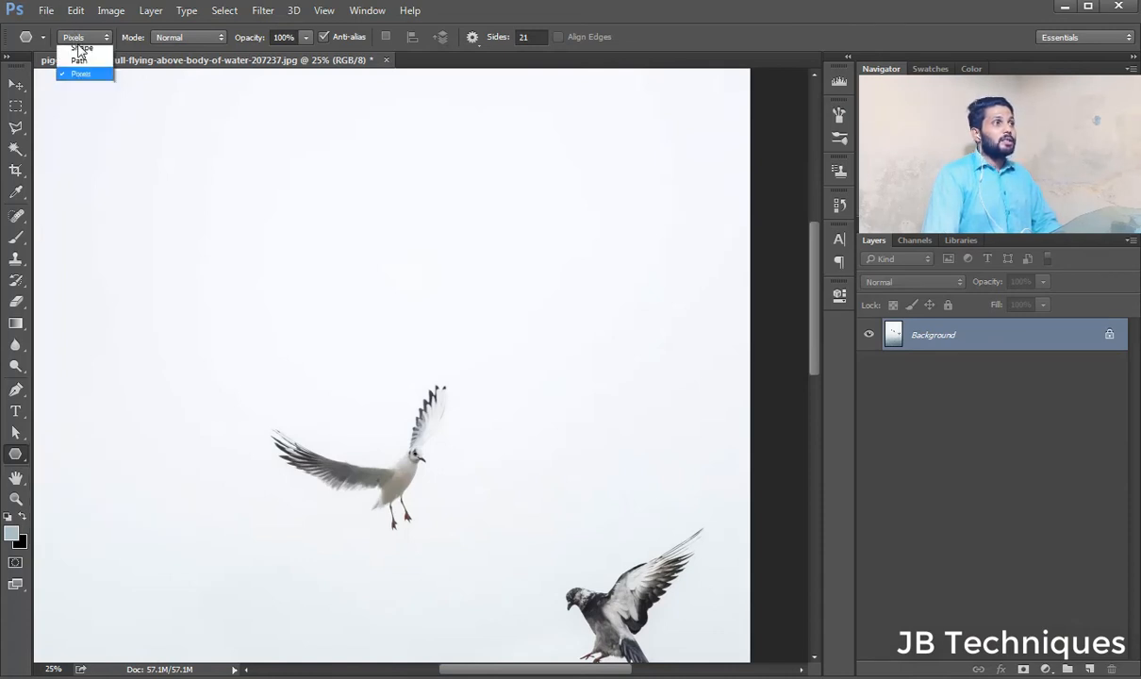
{"action": "left_click", "coordinate": [76, 48]}
{"action": "mouse_move", "coordinate": [177, 184]}
{"action": "left_mouse_down"}
{"action": "mouse_move", "coordinate": [276, 229]}
{"action": "mouse_move", "coordinate": [288, 260]}
{"action": "left_mouse_up"}
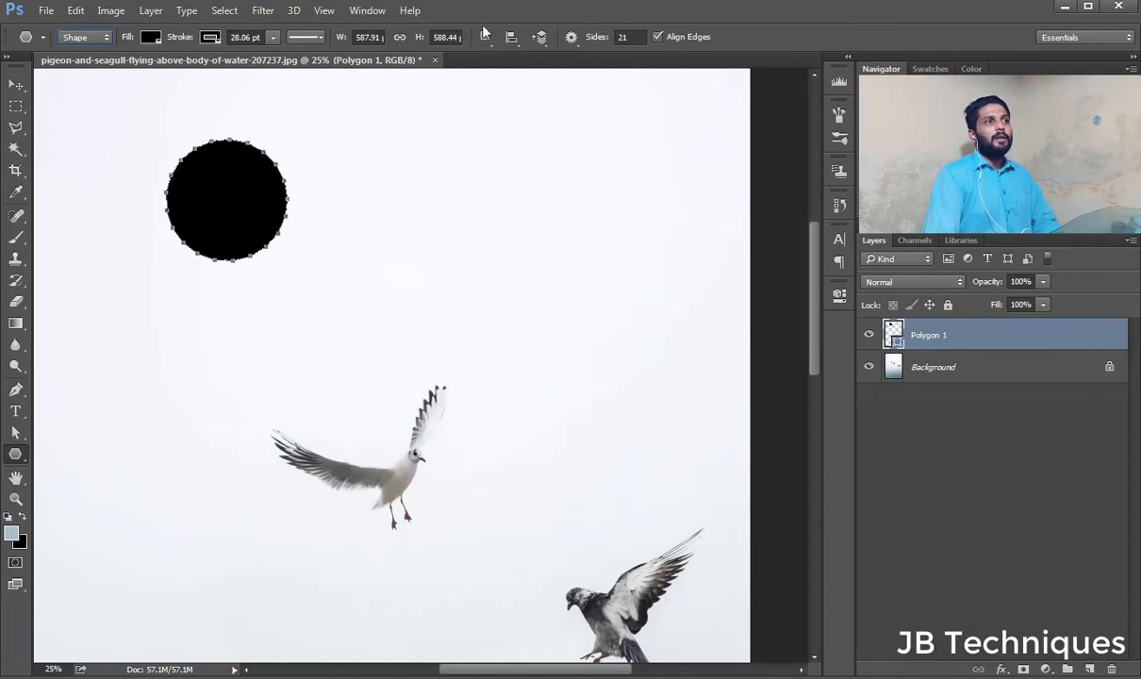
- Keep the New Layer path operation and draw four more 21-sided polygons of varying sizes around the first, each on its own layer
{"action": "left_click", "coordinate": [16, 84]}
{"action": "left_click", "coordinate": [15, 453]}
{"action": "left_click", "coordinate": [484, 37]}
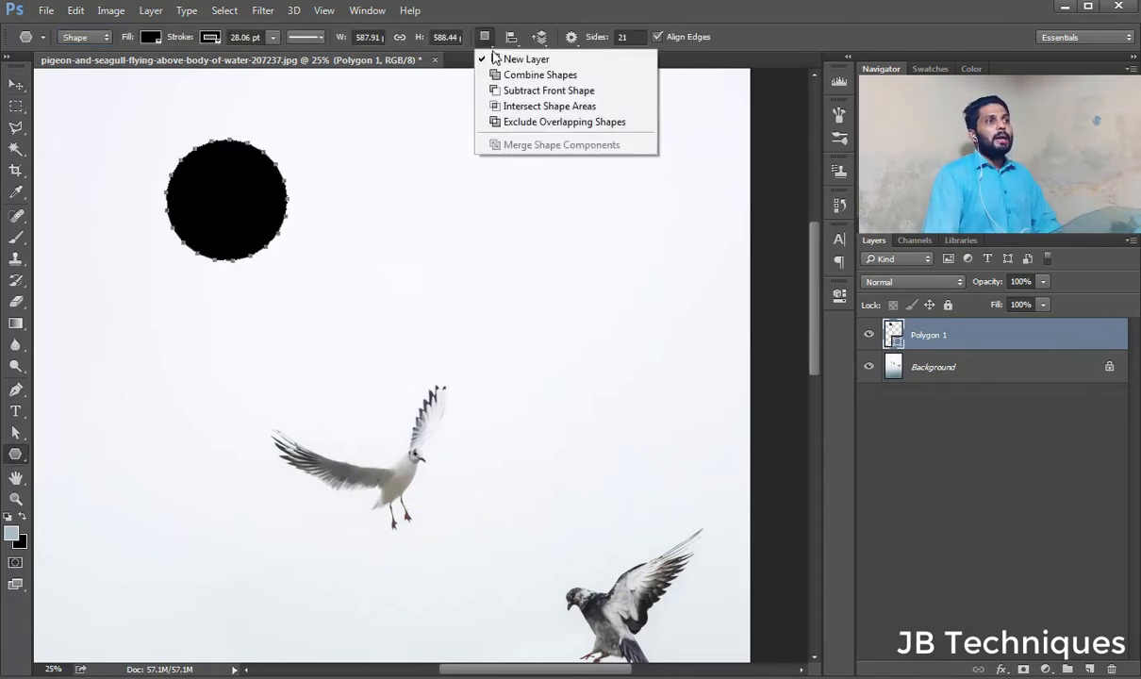
{"action": "left_click", "coordinate": [251, 285]}
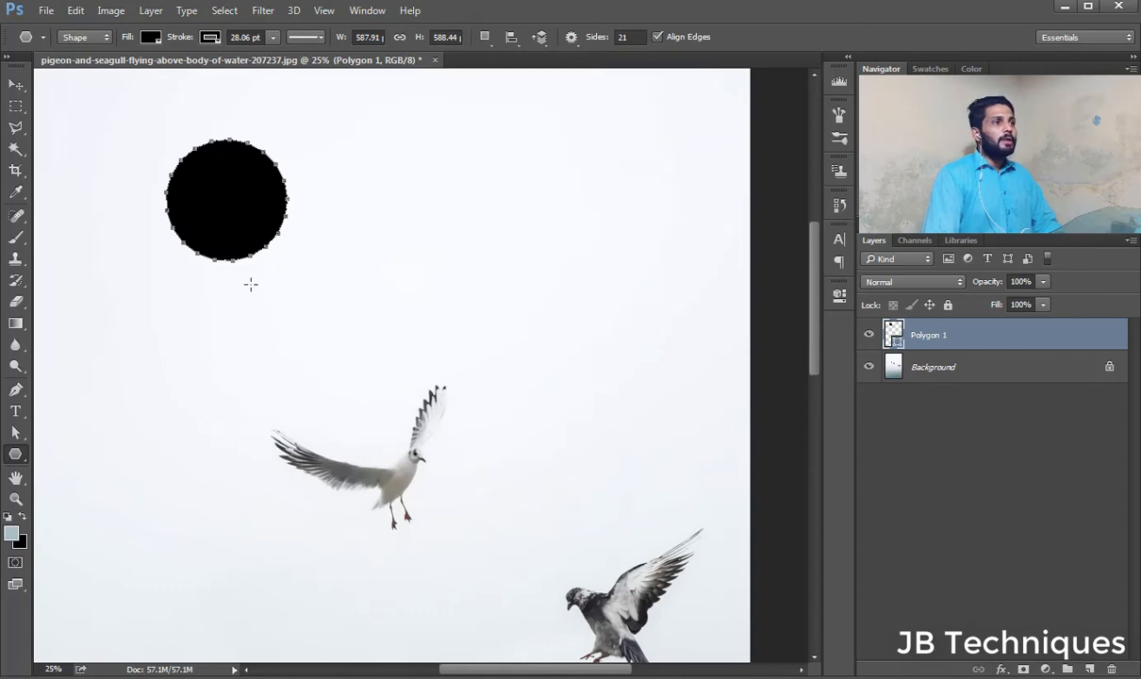
{"action": "left_click_drag", "start_coordinate": [425, 228], "coordinate": [480, 276]}
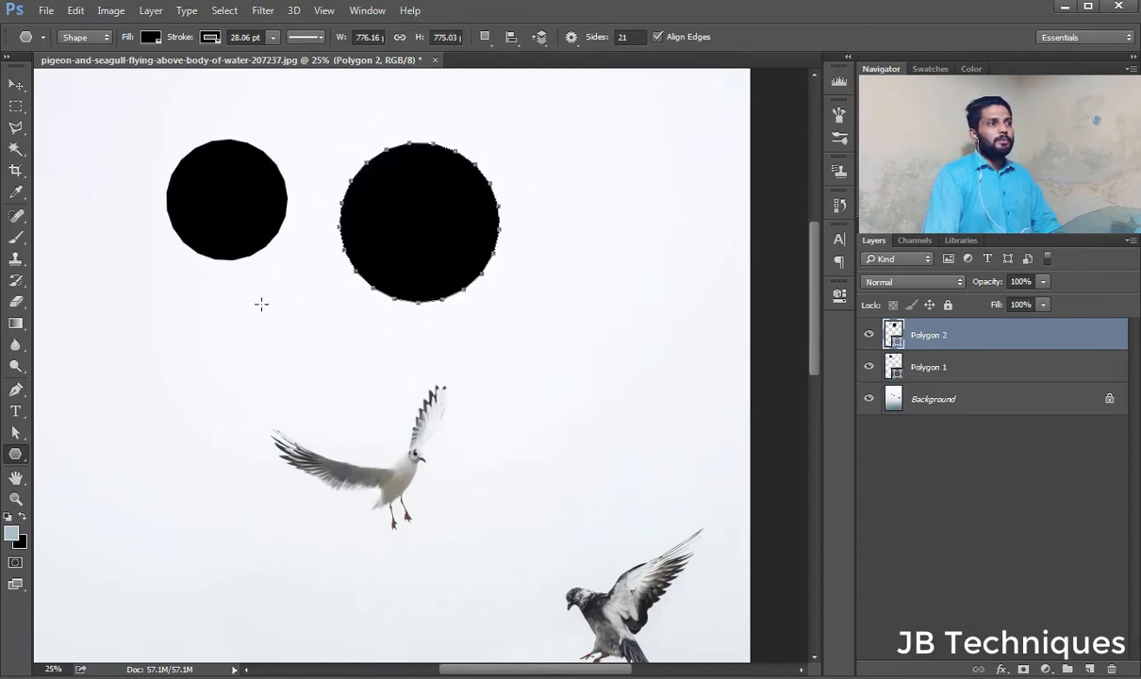
{"action": "left_click_drag", "start_coordinate": [259, 303], "coordinate": [362, 361]}
{"action": "left_click_drag", "start_coordinate": [496, 307], "coordinate": [595, 366]}
{"action": "left_click_drag", "start_coordinate": [592, 211], "coordinate": [630, 226]}
- Draw three 5-sided polygons over and below the round ones, and delete all the polygon shape layers
{"action": "left_click", "coordinate": [634, 38]}
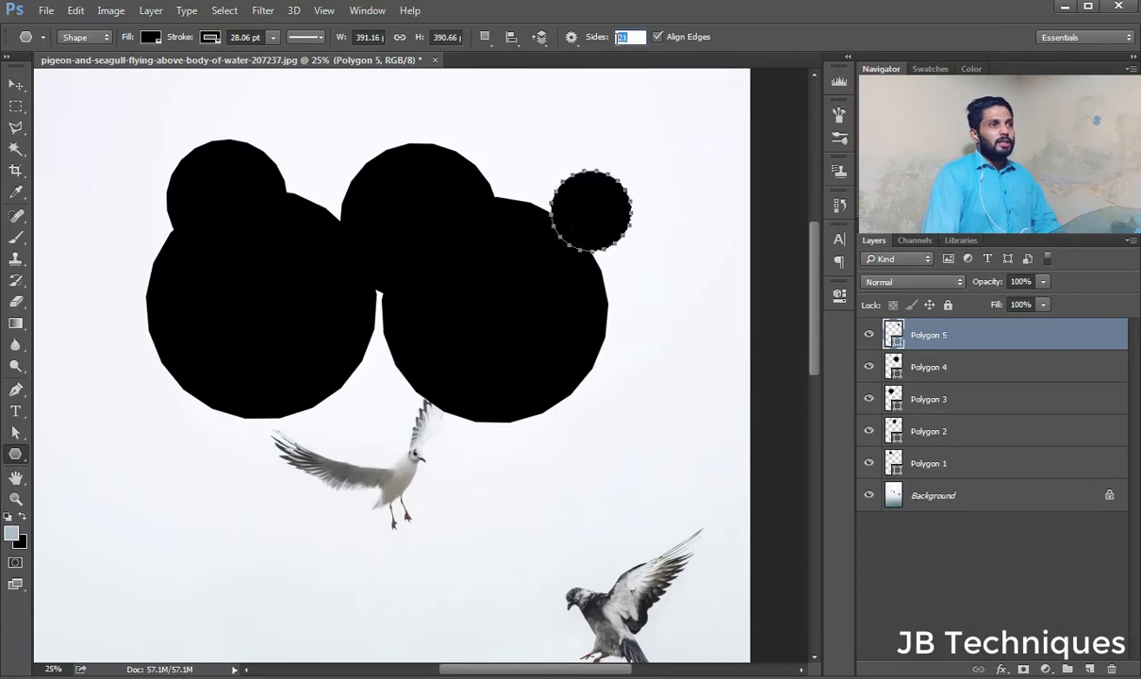
{"action": "type", "text": "5"}
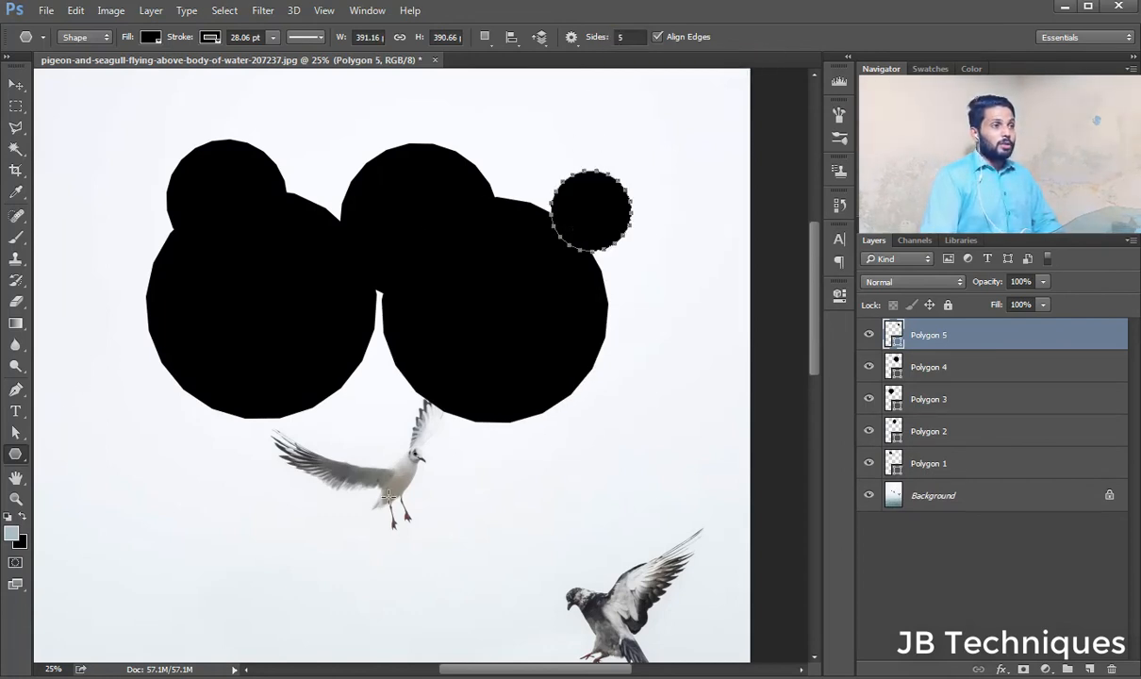
{"action": "left_click_drag", "start_coordinate": [387, 497], "coordinate": [576, 495]}
{"action": "left_click_drag", "start_coordinate": [576, 495], "coordinate": [623, 438]}
{"action": "left_click_drag", "start_coordinate": [678, 411], "coordinate": [679, 411]}
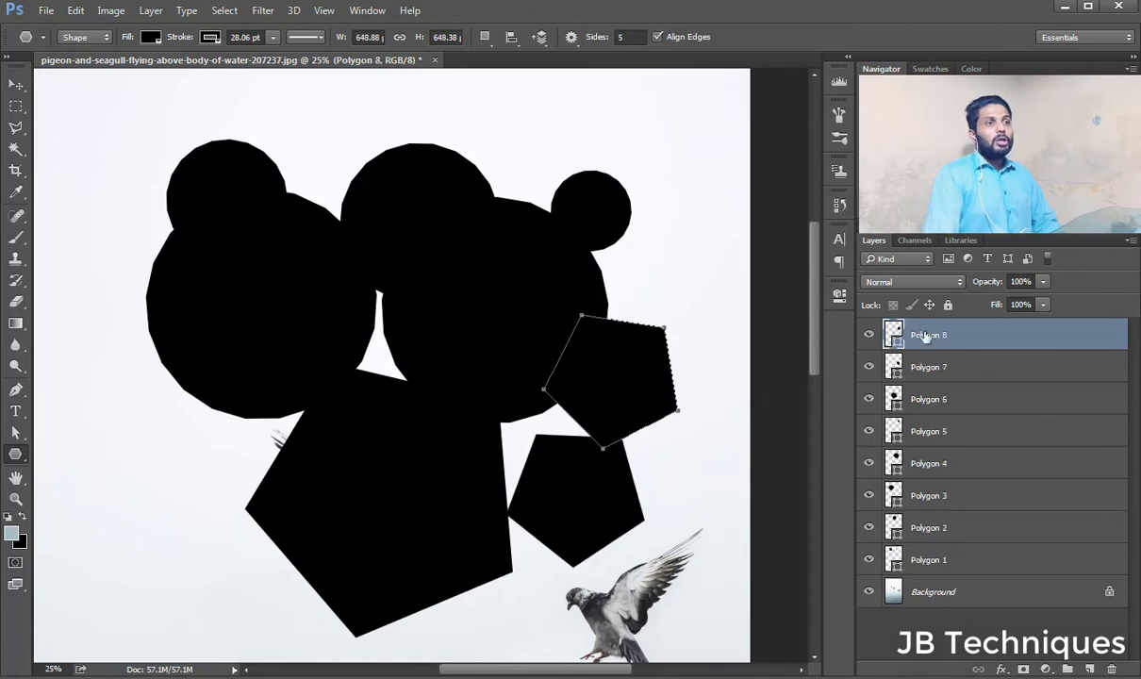
{"action": "left_click", "coordinate": [959, 566], "text": "shift"}
{"action": "key", "text": "Delete"}
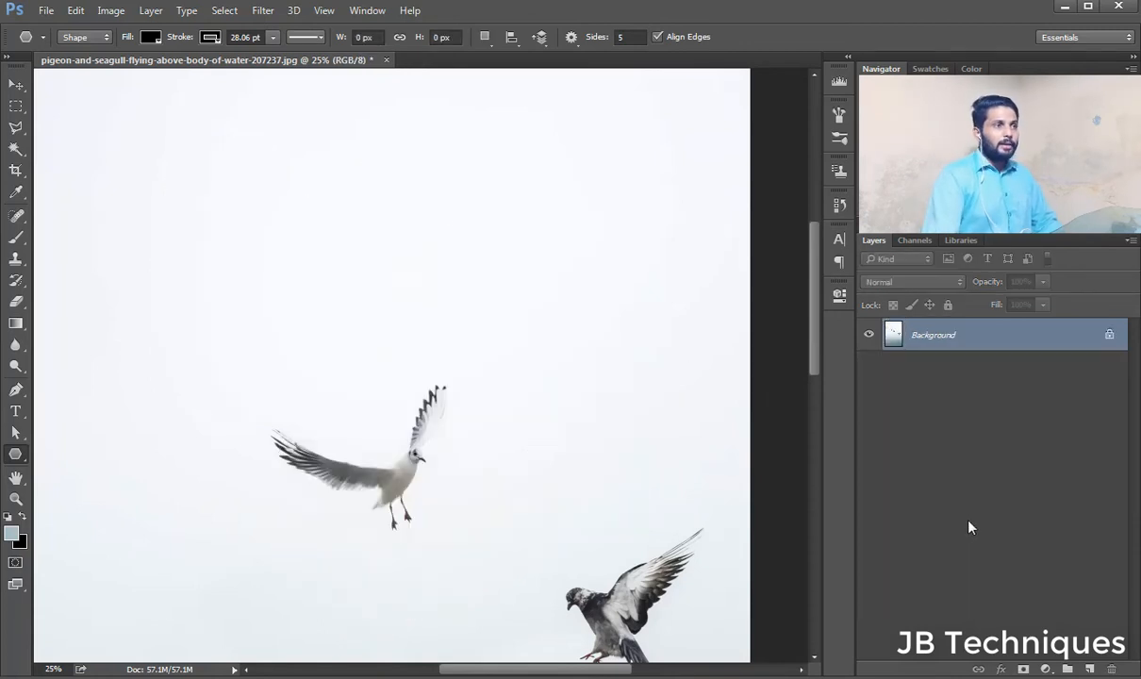
- Draw a pentagon about 705 by 686 px above and left of the seagull, and add overlapping pentagons to it with Combine Shapes
{"action": "left_click_drag", "start_coordinate": [205, 194], "coordinate": [280, 227]}
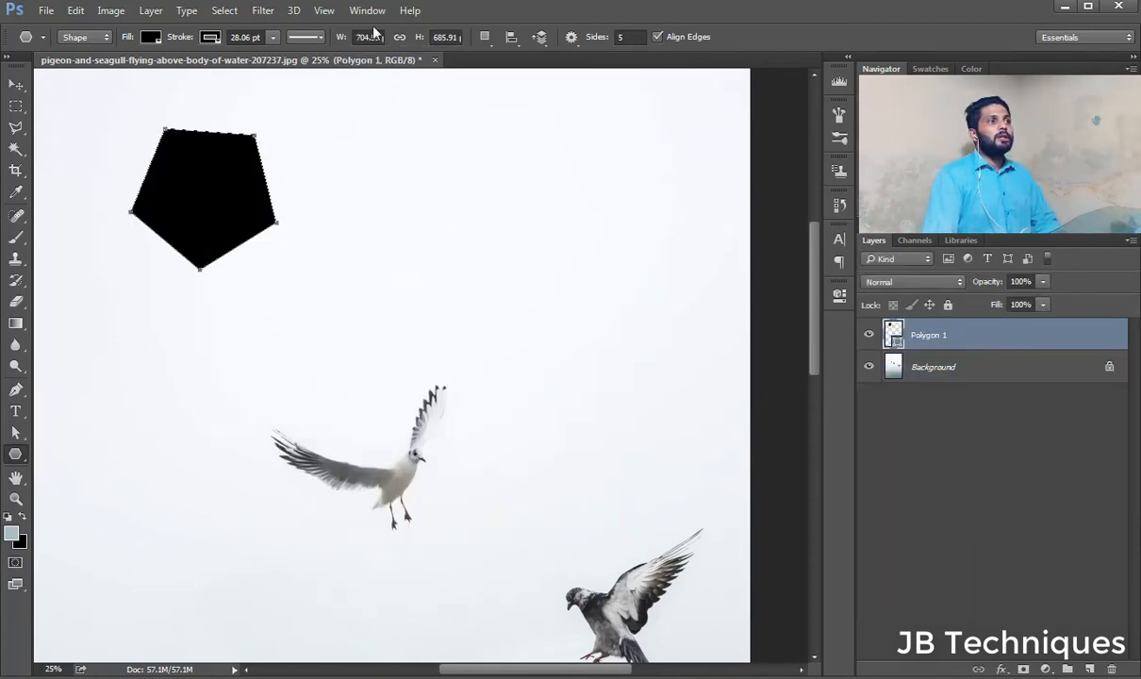
{"action": "left_click", "coordinate": [483, 43]}
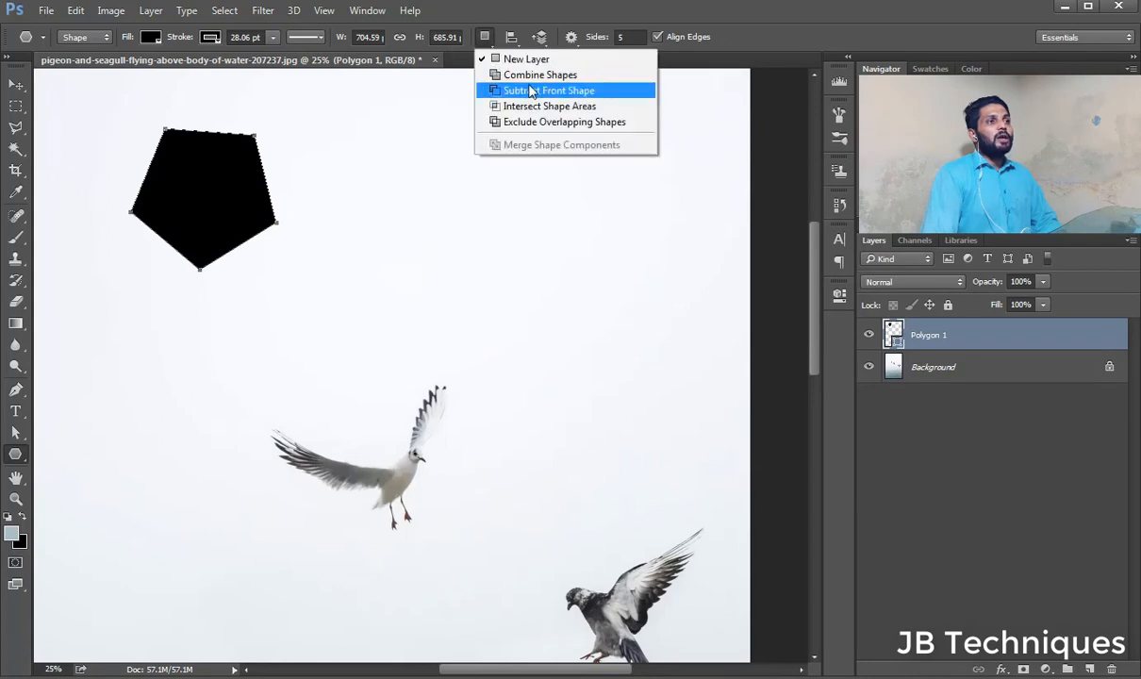
{"action": "left_click", "coordinate": [506, 74]}
{"action": "mouse_move", "coordinate": [242, 204]}
{"action": "left_mouse_down"}
{"action": "mouse_move", "coordinate": [311, 236]}
{"action": "mouse_move", "coordinate": [292, 222]}
{"action": "mouse_move", "coordinate": [311, 262]}
{"action": "mouse_move", "coordinate": [349, 269]}
{"action": "left_mouse_up"}
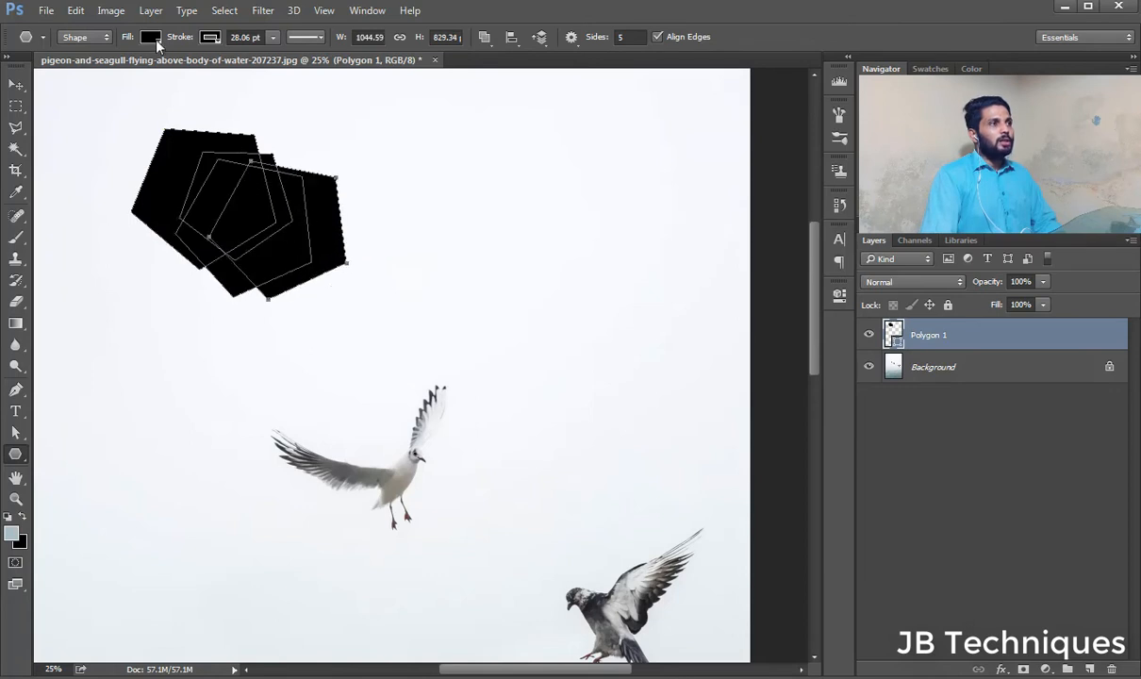
- Change the combined pentagon shape's fill to yellow
{"action": "left_click", "coordinate": [150, 38]}
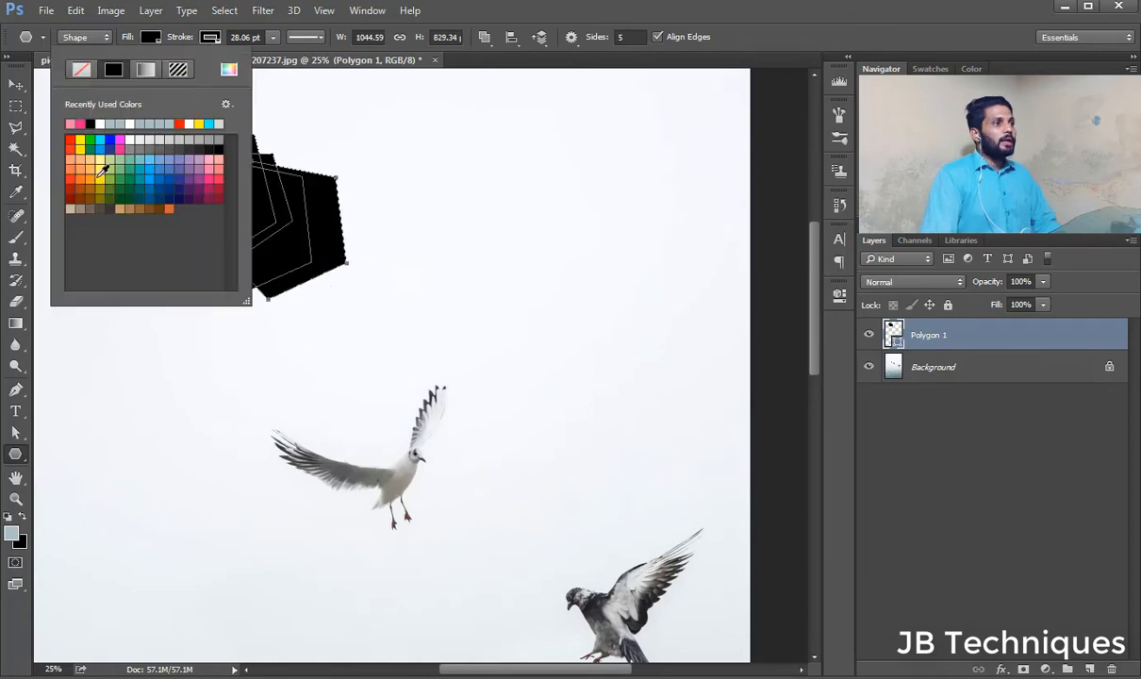
{"action": "left_click", "coordinate": [99, 175]}
{"action": "left_click", "coordinate": [499, 248]}
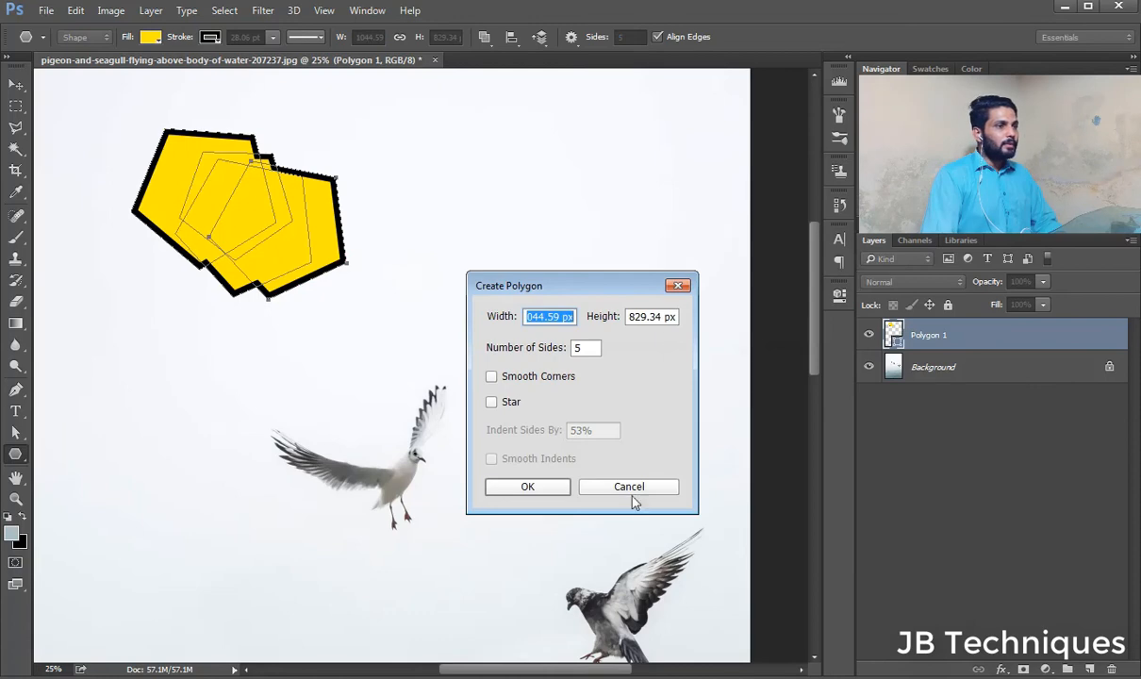
{"action": "left_click", "coordinate": [630, 488]}
- Try Subtract Front Shape on the last pentagon of the yellow shape, and undo it
{"action": "left_click", "coordinate": [16, 85]}
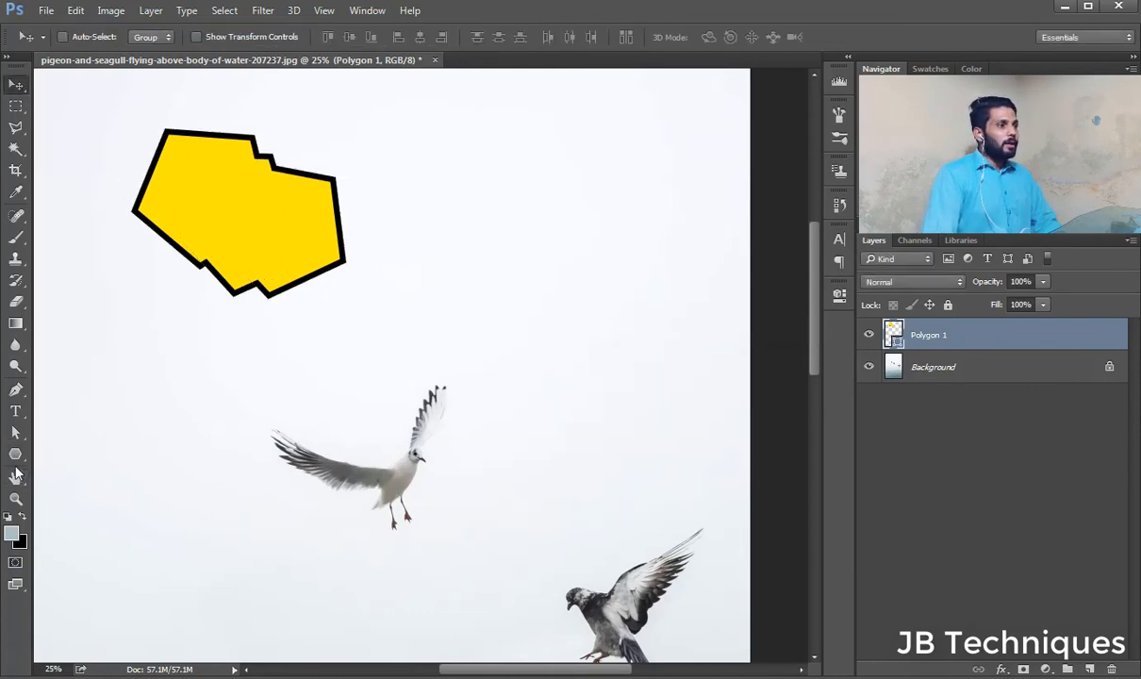
{"action": "left_click", "coordinate": [15, 454]}
{"action": "left_click", "coordinate": [484, 37]}
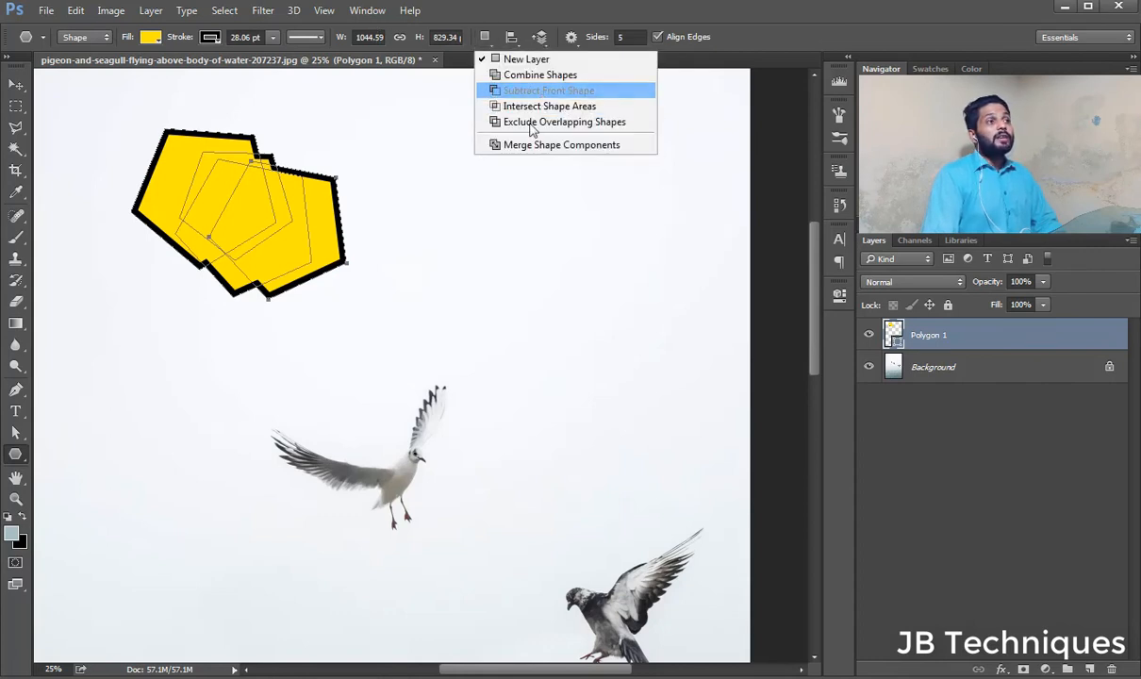
{"action": "left_click", "coordinate": [546, 91]}
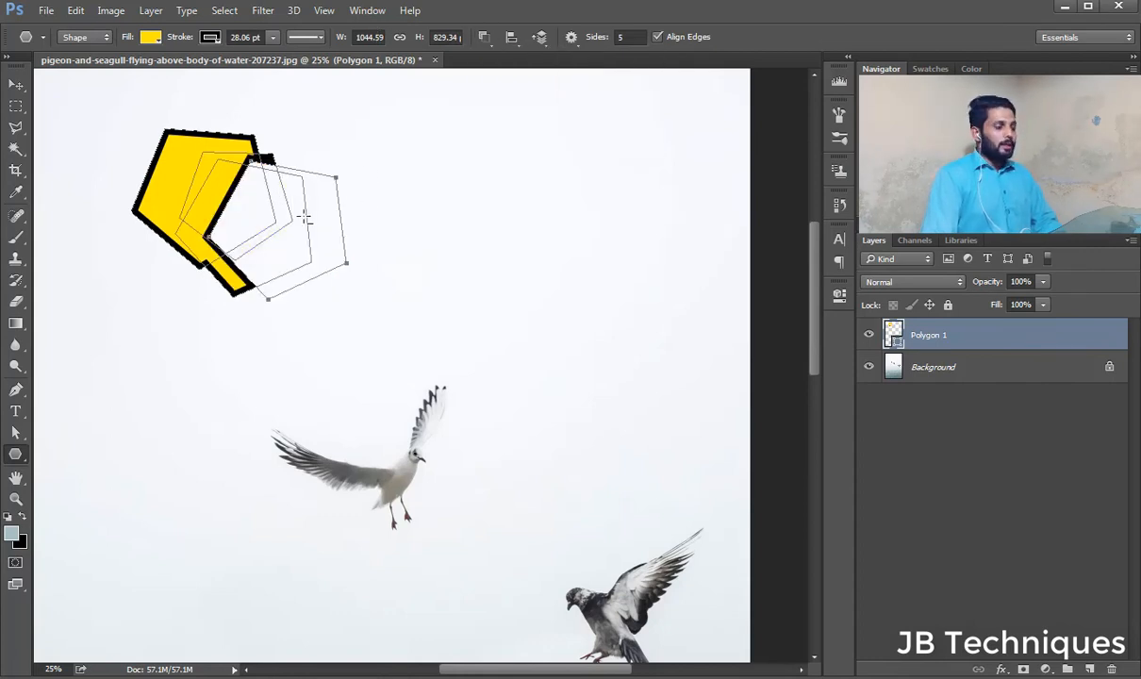
{"action": "key", "text": "ctrl+z"}
{"action": "left_click", "coordinate": [479, 253]}
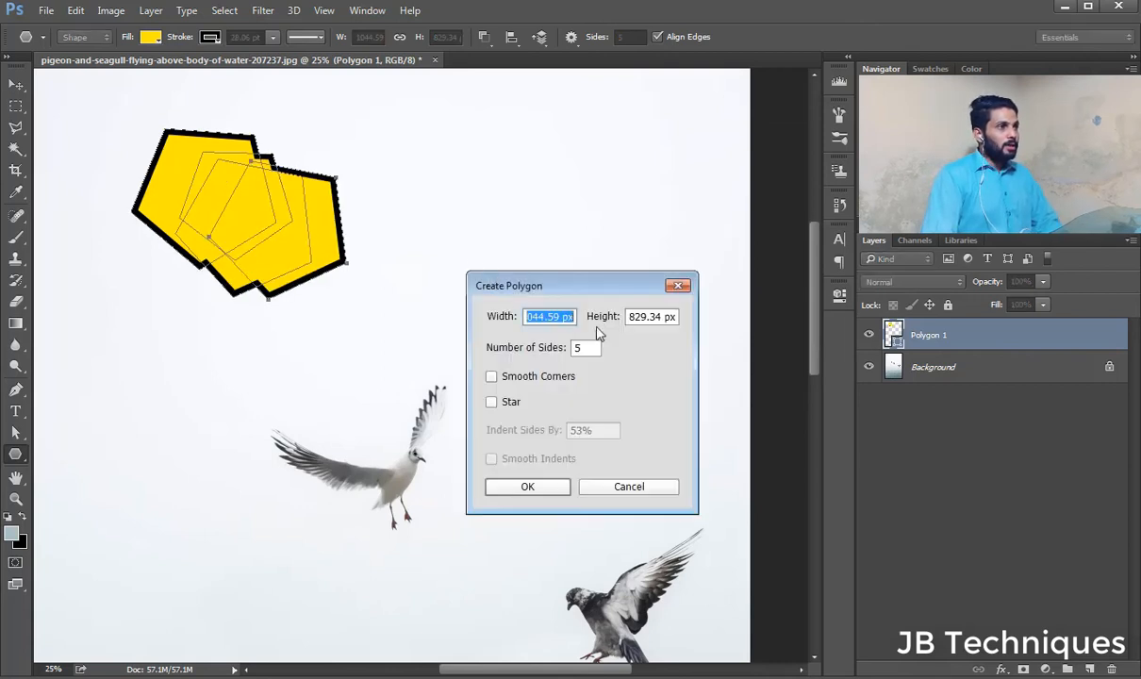
{"action": "left_click", "coordinate": [631, 487]}
- Cut two more pentagons out of the yellow shape's lower part using Subtract Front Shape
{"action": "left_click", "coordinate": [483, 38]}
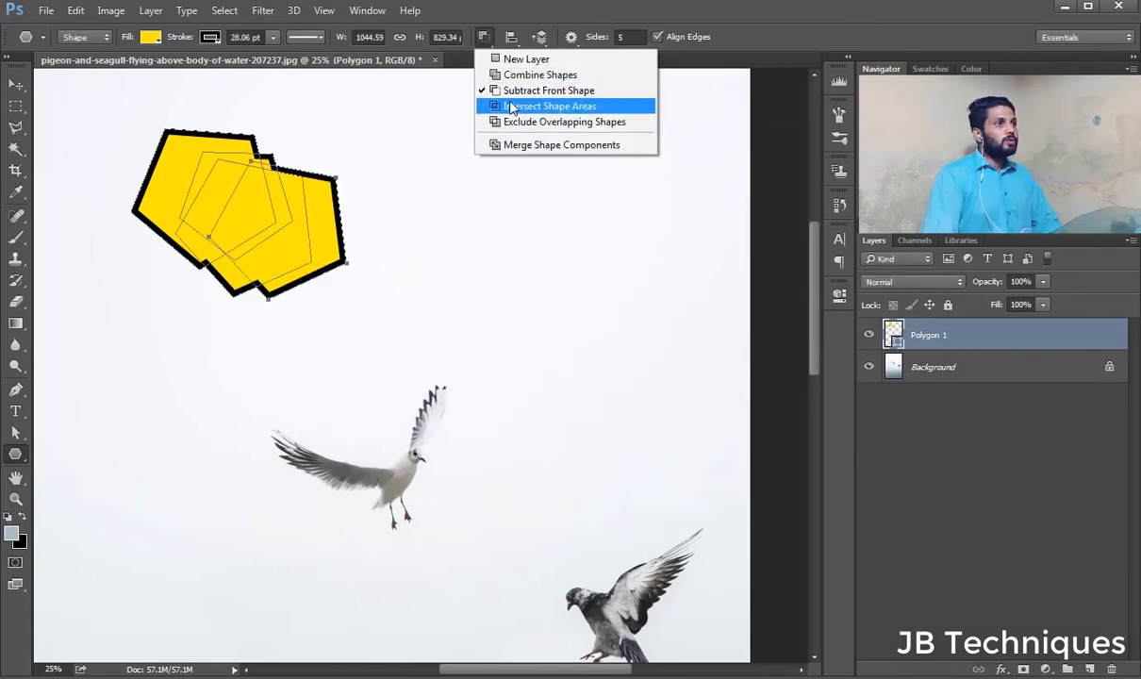
{"action": "left_click", "coordinate": [545, 91]}
{"action": "left_click_drag", "start_coordinate": [415, 160], "coordinate": [158, 280]}
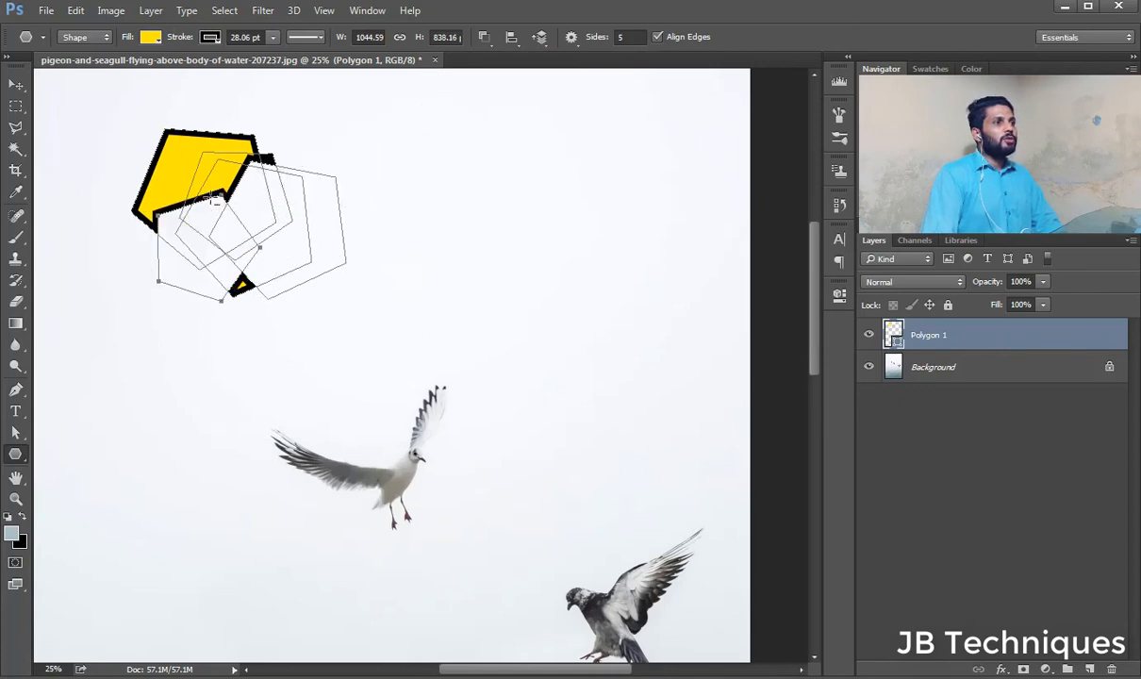
{"action": "left_click_drag", "start_coordinate": [232, 280], "coordinate": [282, 296]}
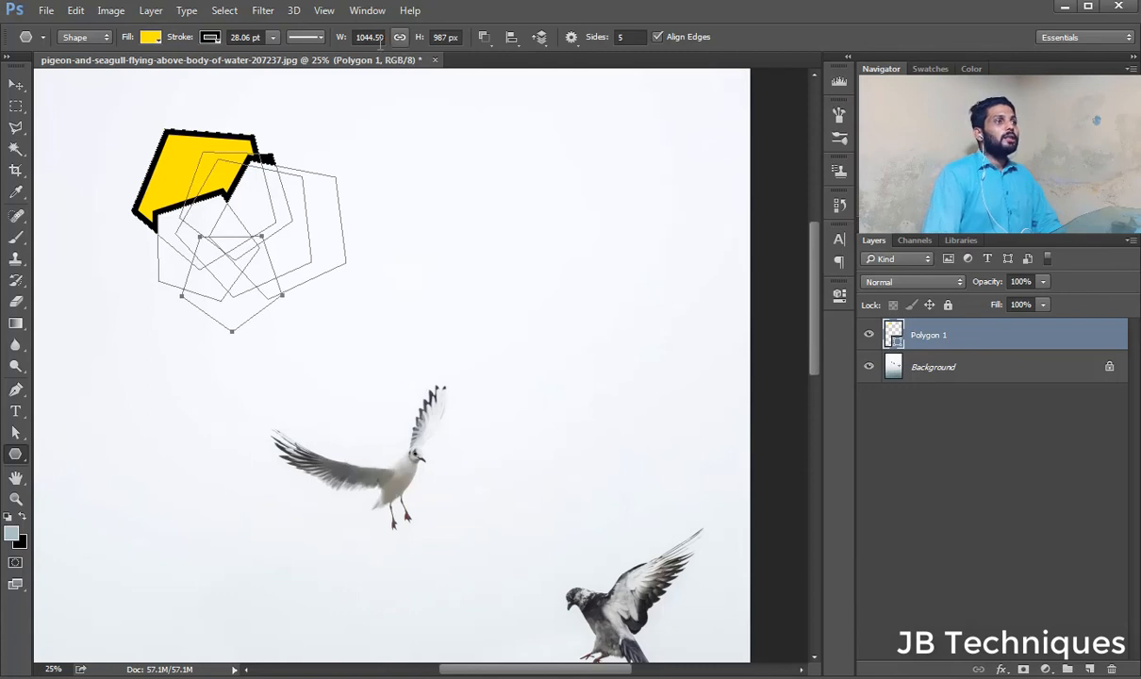
- Switch the last pentagon's path operation to Intersect Shape Areas, and finally to Exclude Overlapping Shapes
{"action": "left_click", "coordinate": [483, 37]}
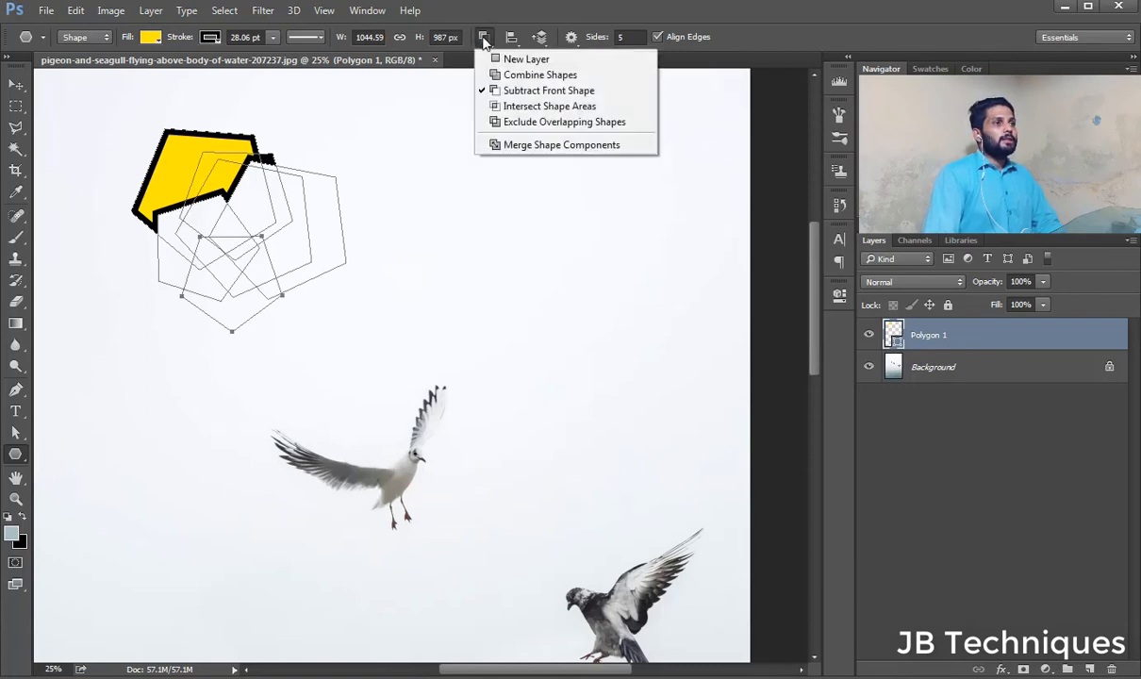
{"action": "left_click", "coordinate": [533, 106]}
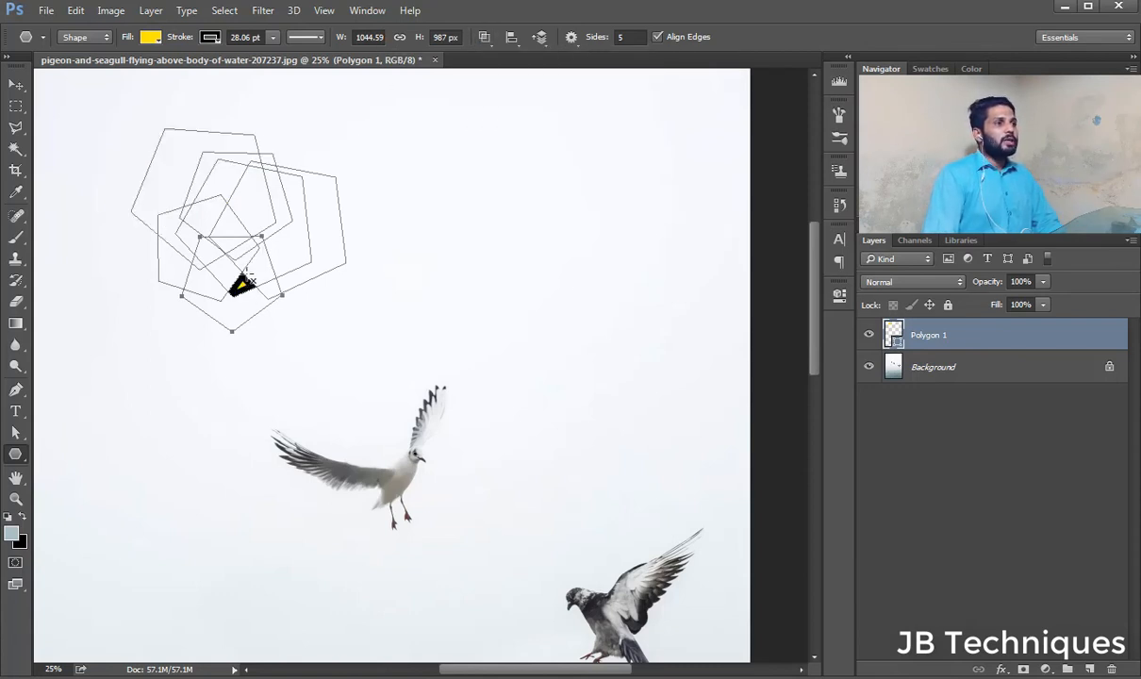
{"action": "left_click", "coordinate": [482, 42]}
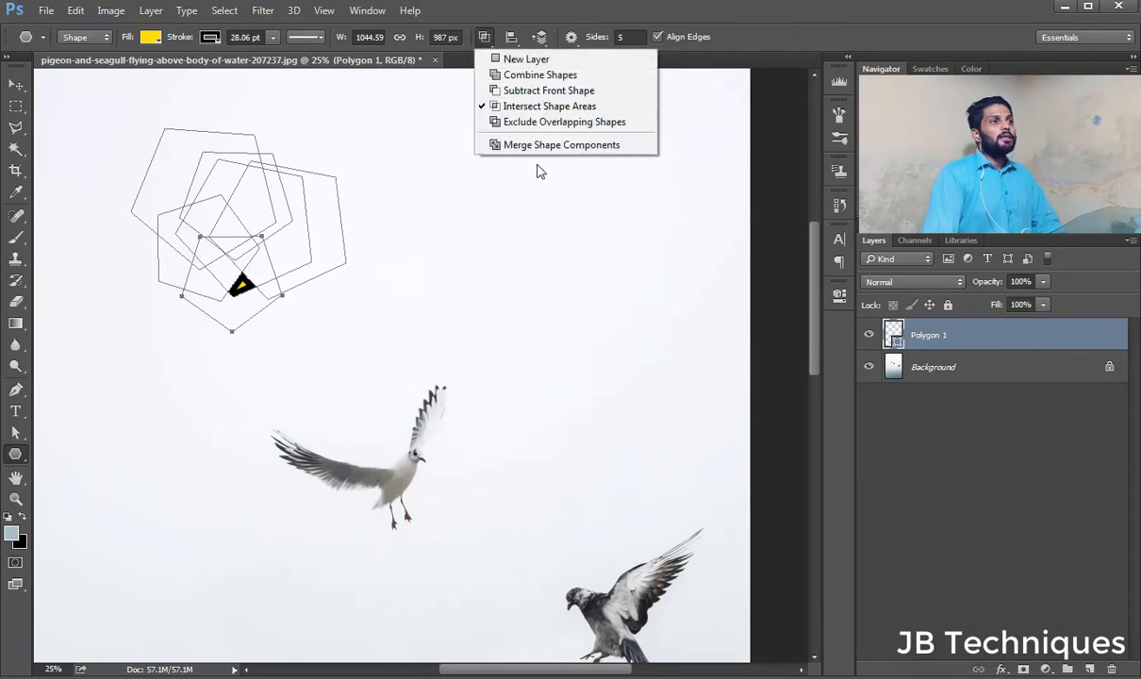
{"action": "left_click", "coordinate": [534, 121]}
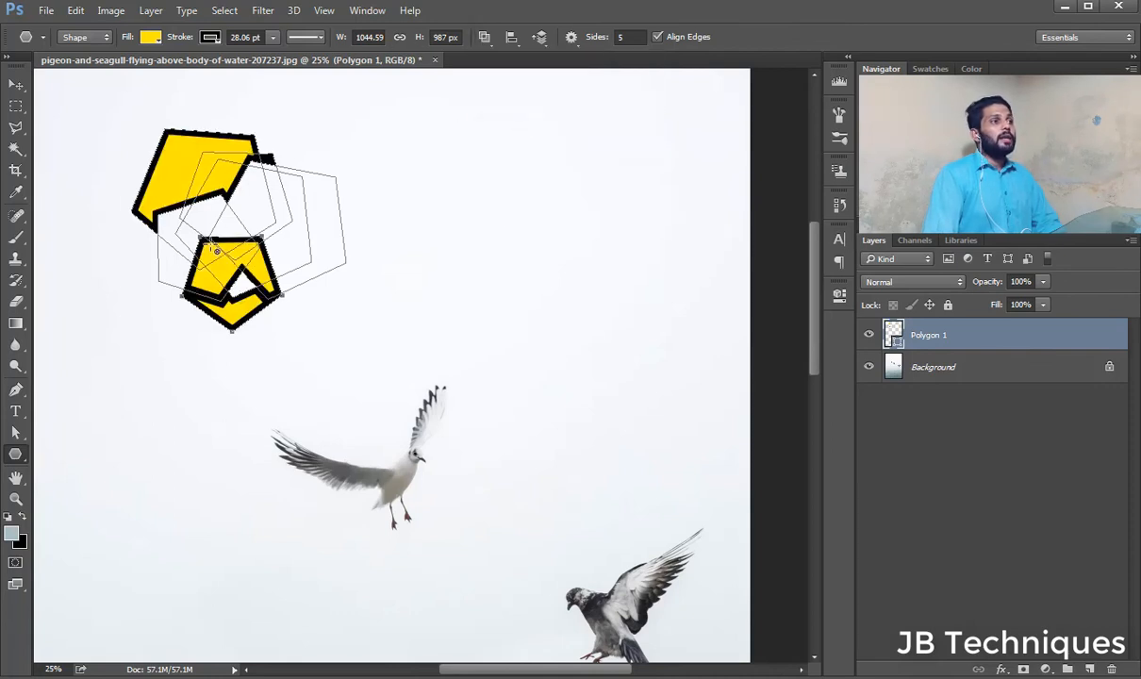
- Draw another overlapping pentagon with Exclude Overlapping Shapes, and delete the yellow shape's layer
{"action": "left_click_drag", "start_coordinate": [217, 250], "coordinate": [287, 318]}
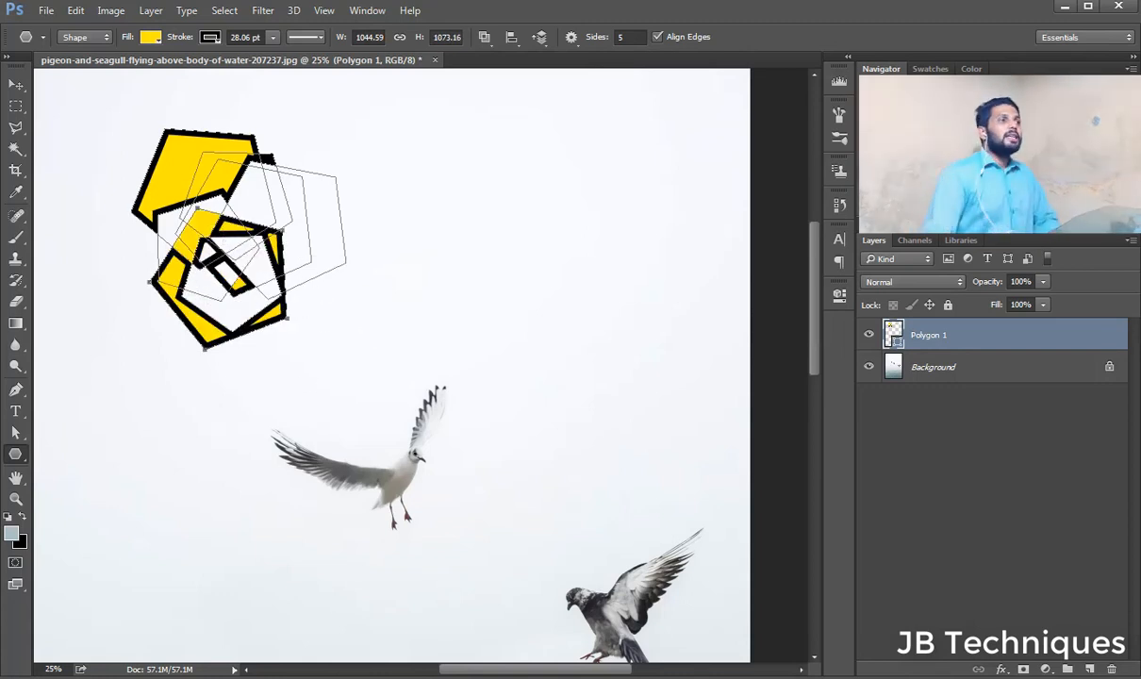
{"action": "left_click_drag", "start_coordinate": [929, 335], "coordinate": [1111, 669]}
- Examine the Polygon tool's path alignment and arrangement options and the Move tool's align and distribute options
{"action": "left_click", "coordinate": [512, 36]}
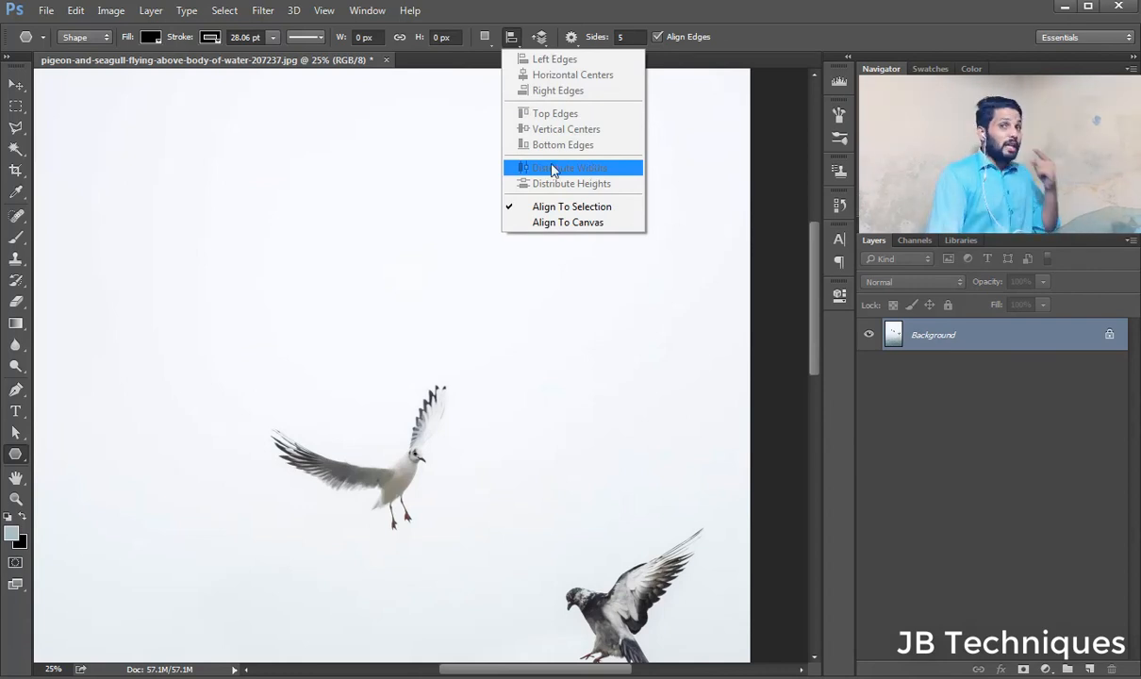
{"action": "left_click", "coordinate": [16, 86]}
{"action": "left_click", "coordinate": [16, 86]}
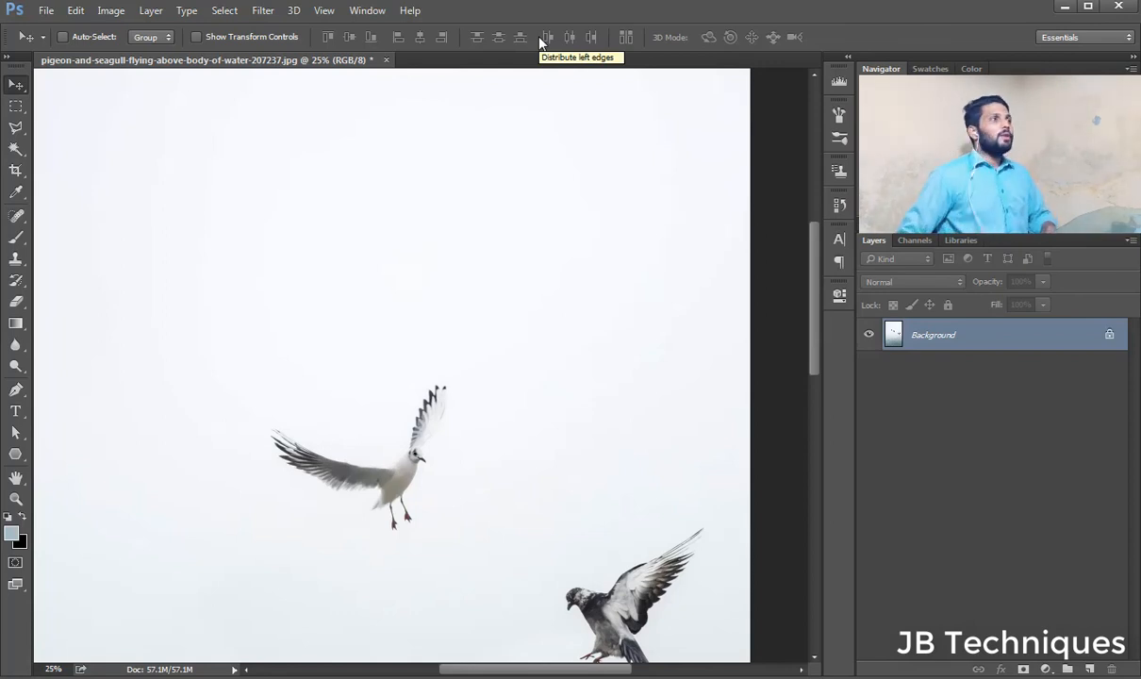
{"action": "left_click", "coordinate": [15, 455]}
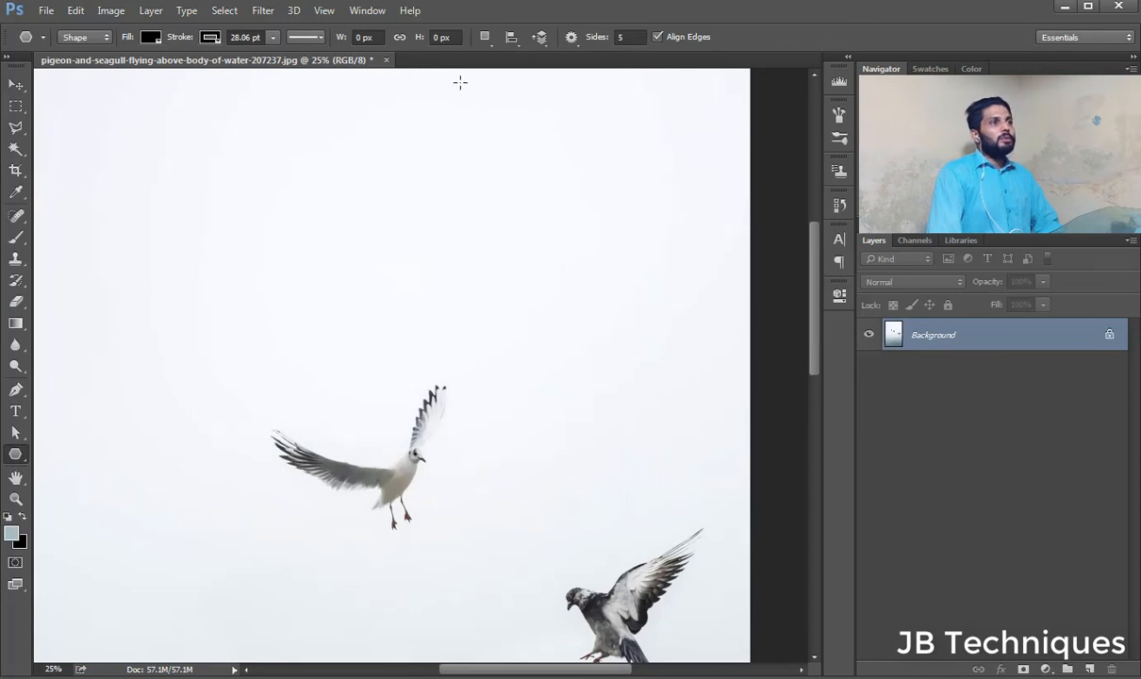
{"action": "left_click", "coordinate": [540, 37]}
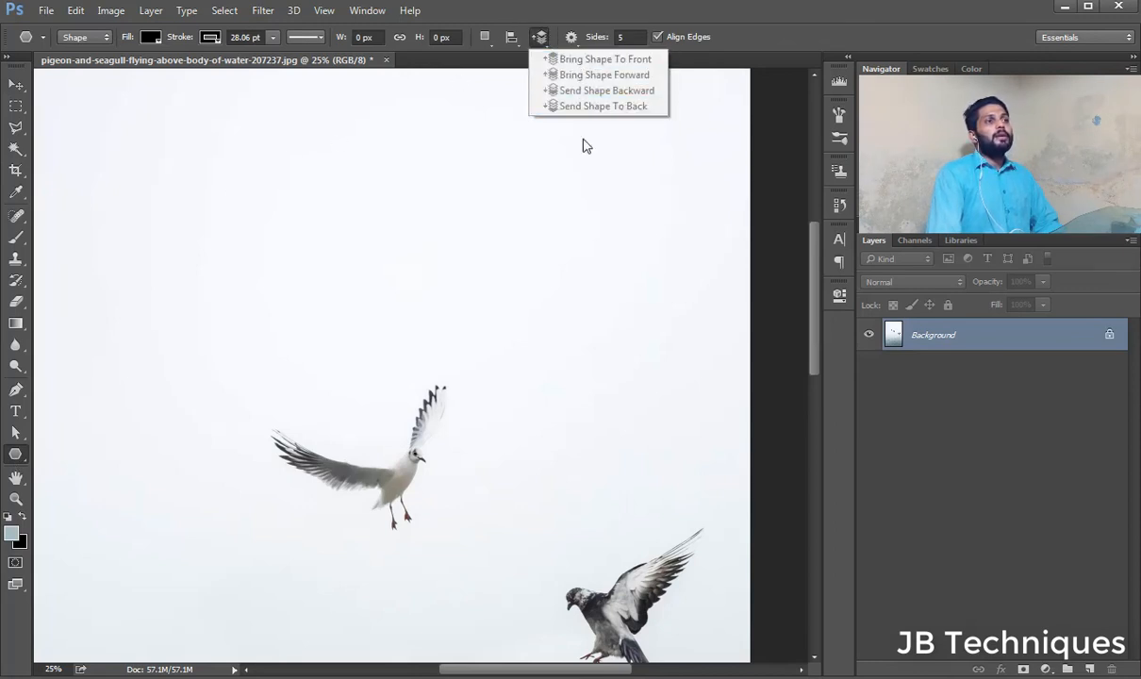
- Draw two overlapping black pentagons above the seagull on separate layers, and switch to the Move tool
{"action": "left_click", "coordinate": [398, 230]}
{"action": "left_click_drag", "start_coordinate": [395, 229], "coordinate": [464, 280]}
{"action": "key", "text": "v"}
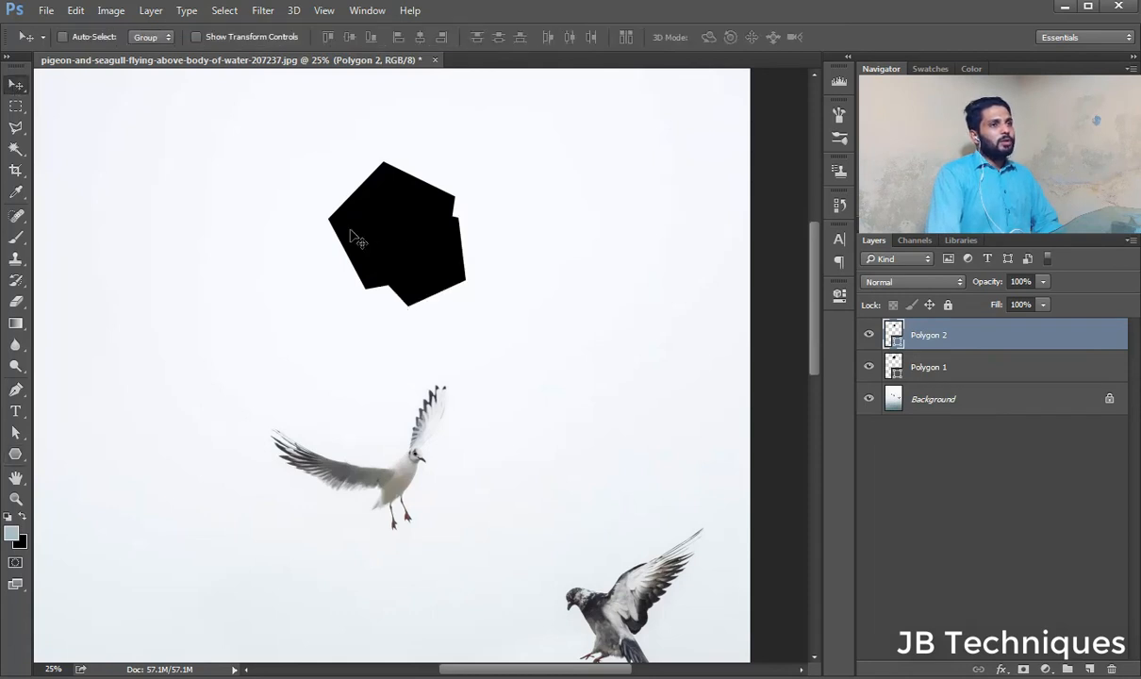
- Move the smaller pentagon slightly away from the larger one, and make Polygon 1 the active layer
{"action": "mouse_move", "coordinate": [400, 253]}
{"action": "left_mouse_down"}
{"action": "mouse_move", "coordinate": [445, 266]}
{"action": "mouse_move", "coordinate": [409, 257]}
{"action": "left_mouse_up"}
{"action": "left_click_drag", "start_coordinate": [395, 208], "coordinate": [395, 205]}
{"action": "left_click", "coordinate": [907, 366]}
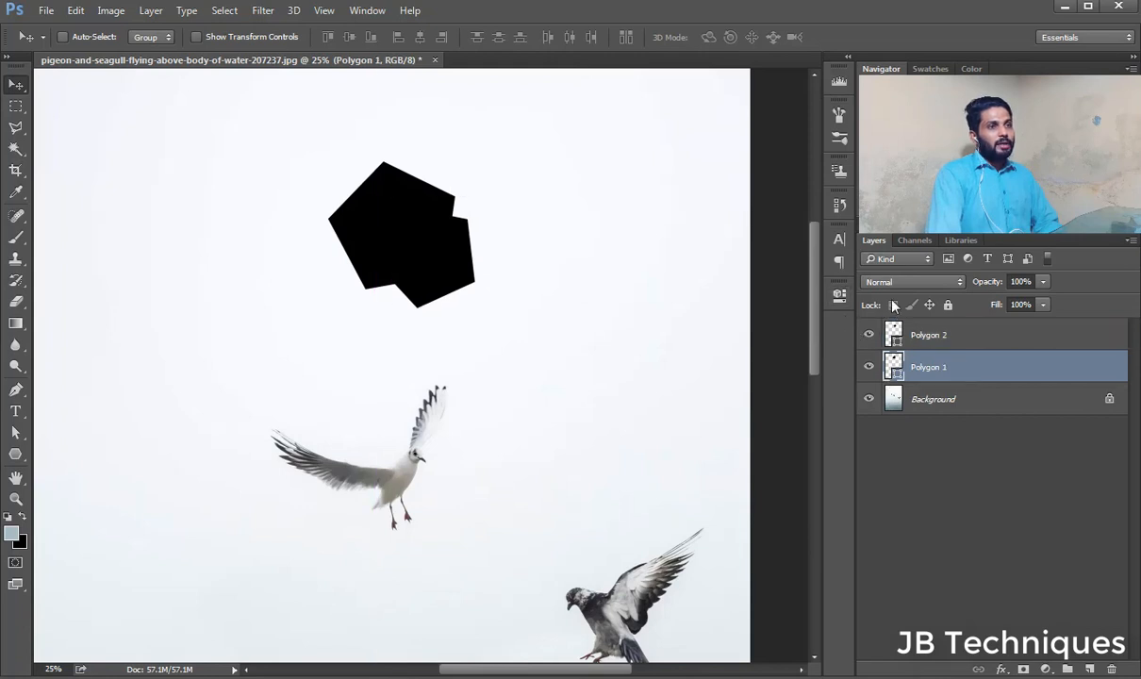
- Switch back to the Polygon tool and examine the shape arrangement options for the larger pentagon
{"action": "left_click", "coordinate": [15, 454]}
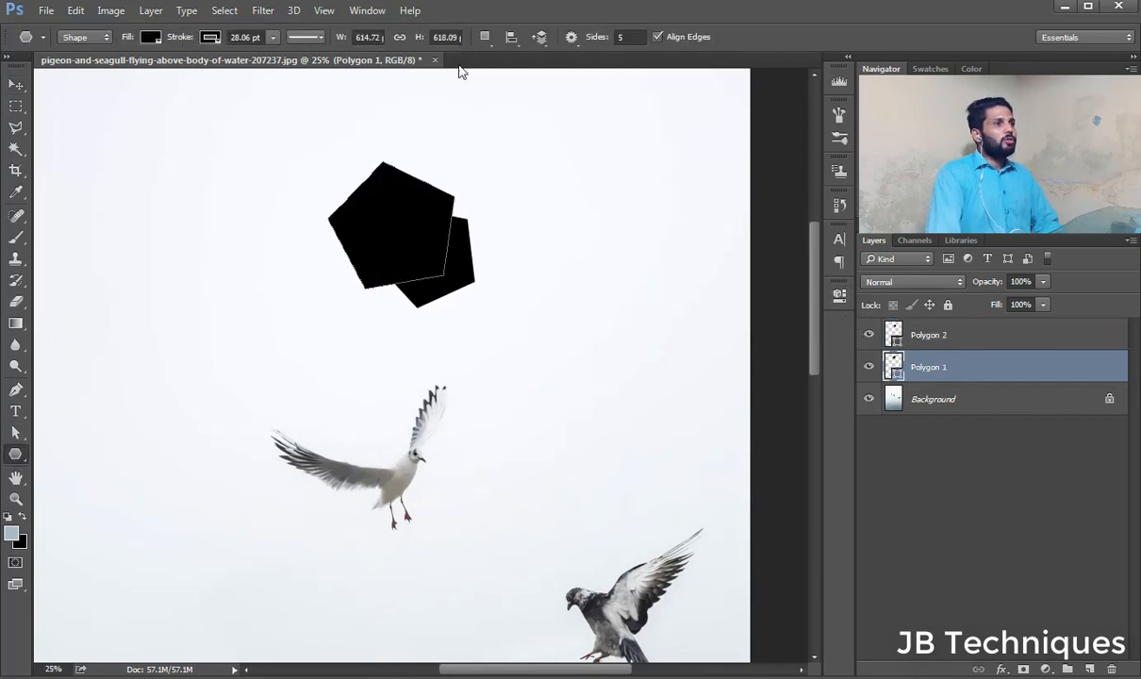
{"action": "left_click", "coordinate": [541, 36]}
{"action": "left_click", "coordinate": [345, 159]}
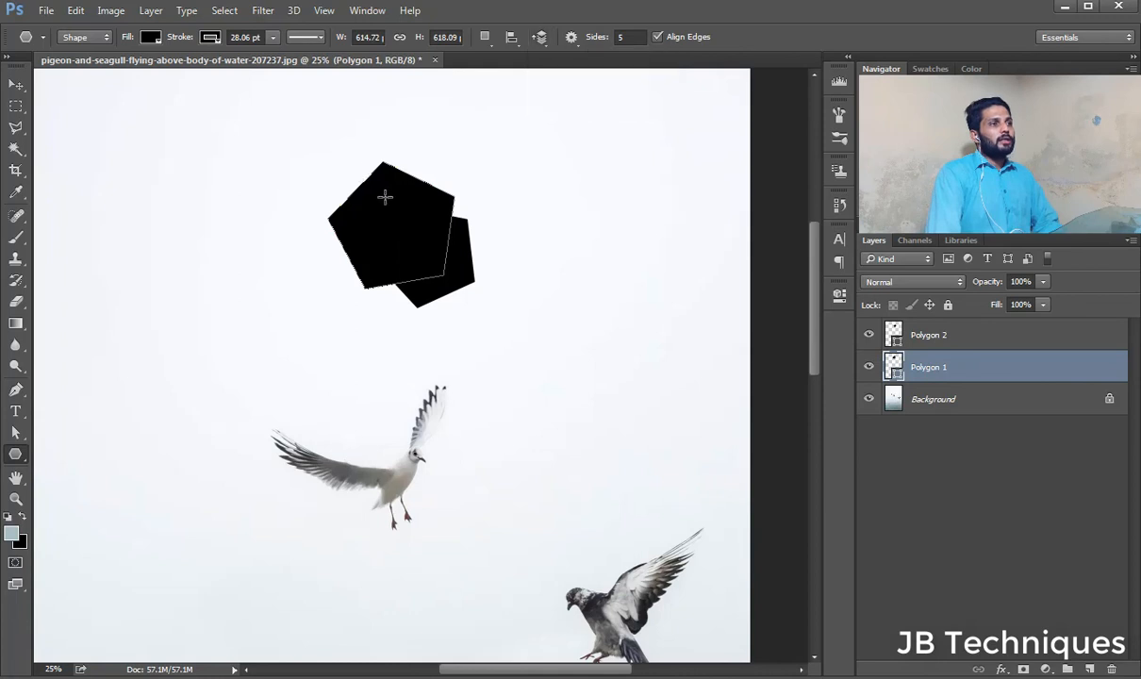
{"action": "left_click", "coordinate": [439, 259]}
{"action": "left_click", "coordinate": [624, 488]}
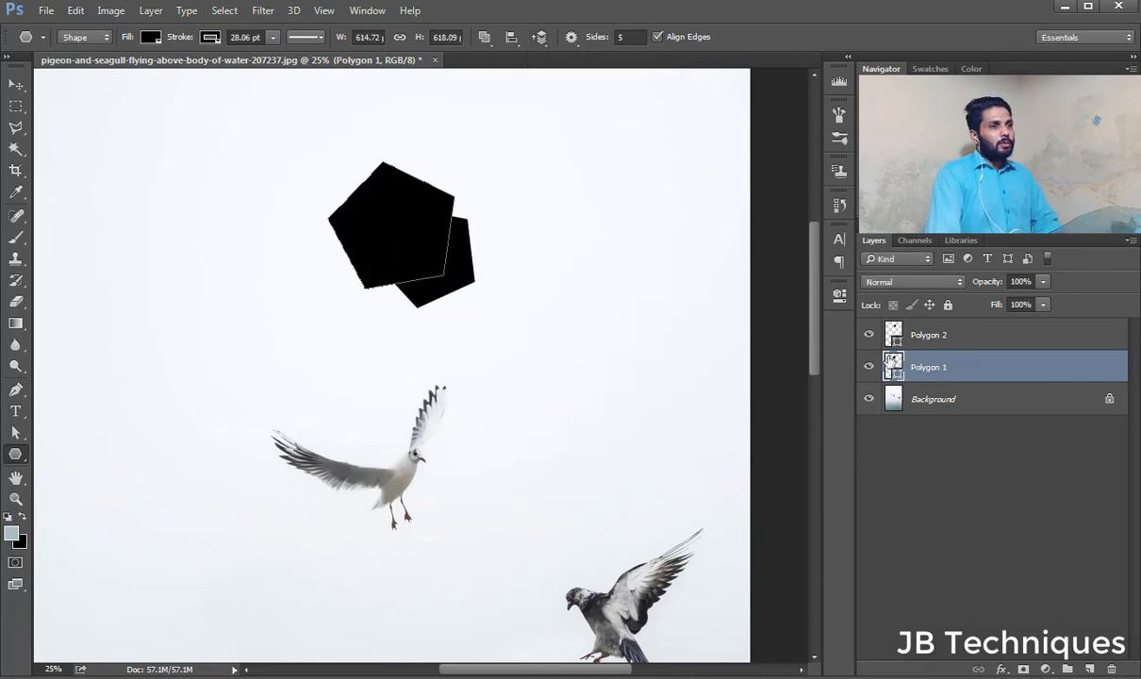
- Select the Polygon 2 and Polygon 1 layers together and examine the shape arrangement options for both
{"action": "left_click", "coordinate": [908, 336]}
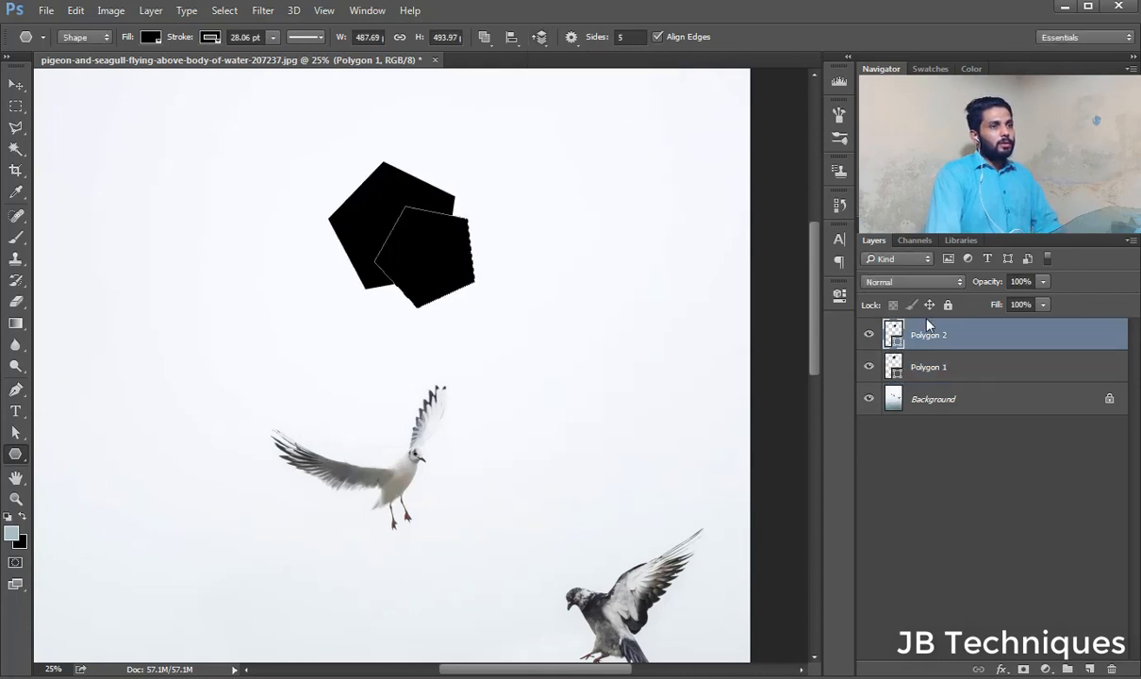
{"action": "left_click", "coordinate": [919, 369], "text": "shift"}
{"action": "left_click", "coordinate": [540, 40]}
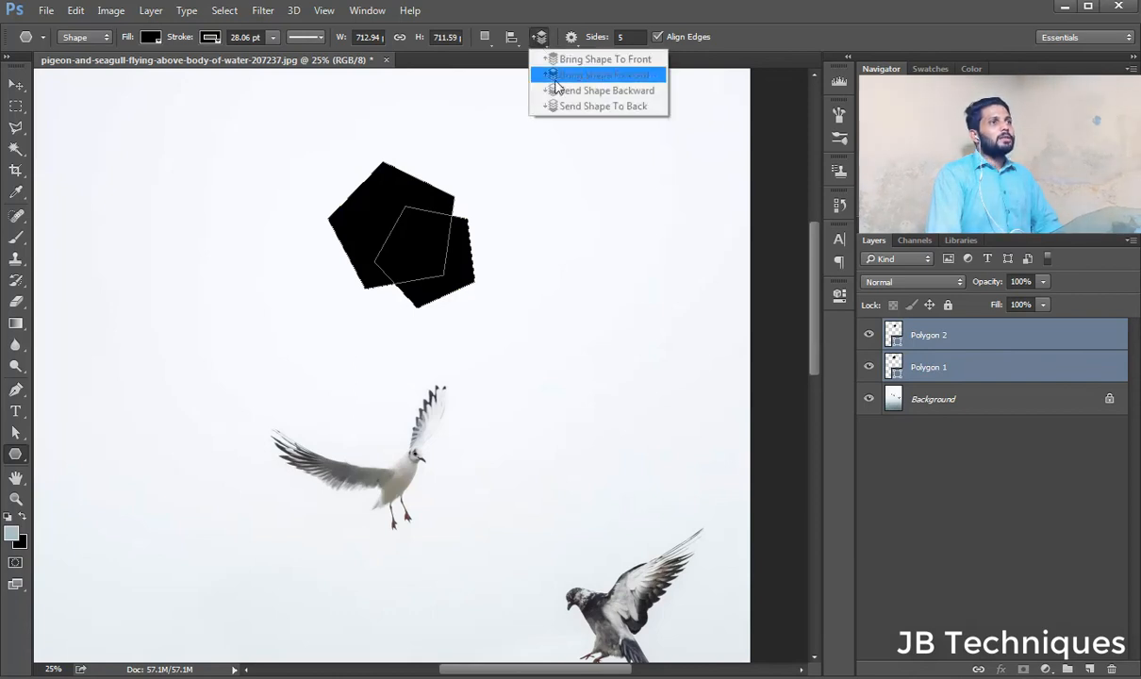
{"action": "left_click", "coordinate": [951, 488]}
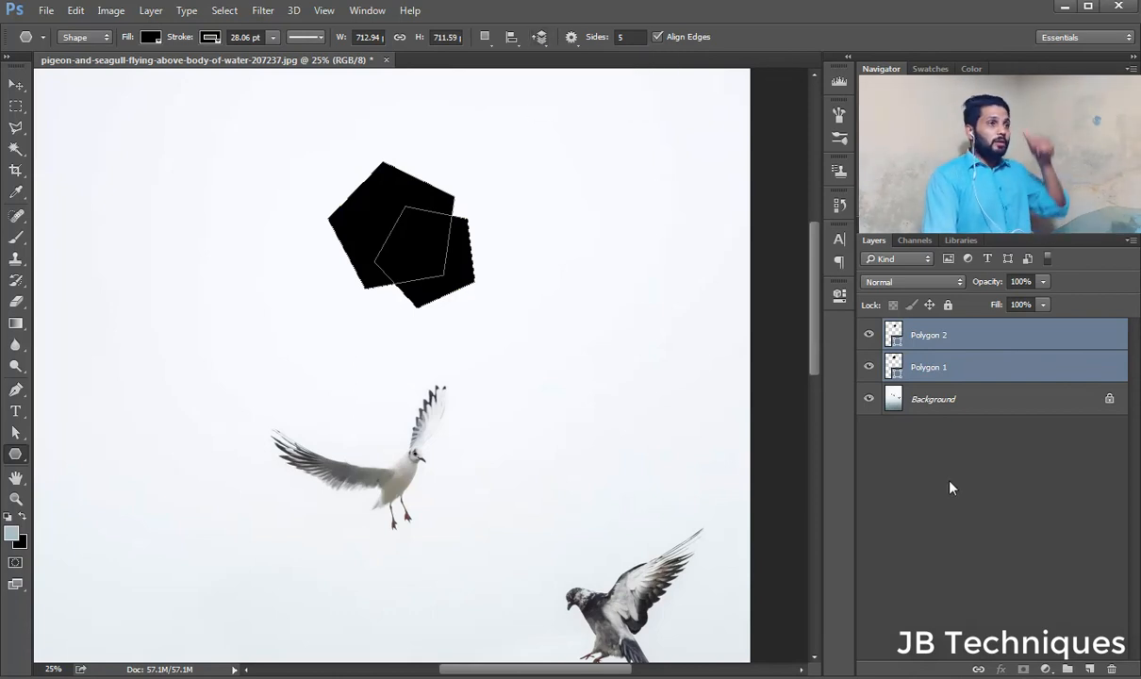